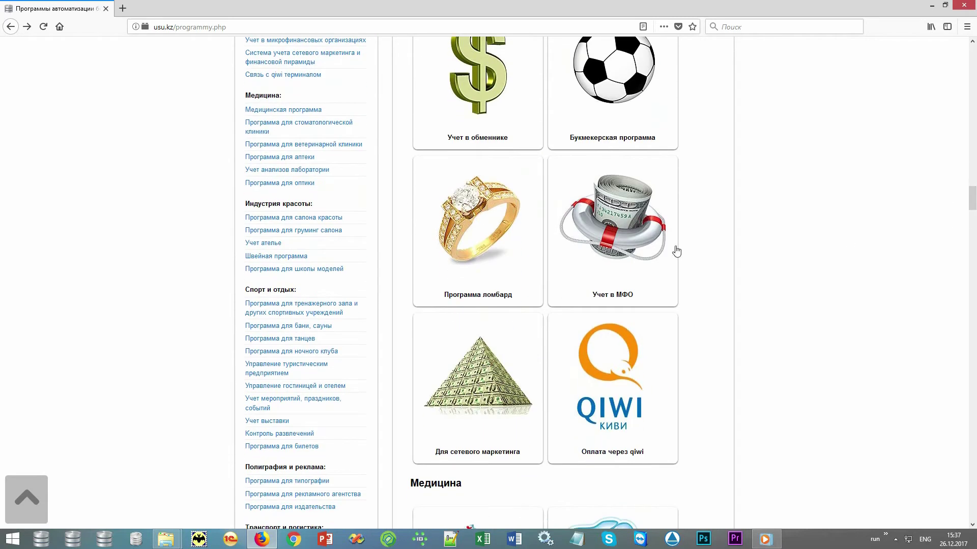
- Launch the USU program from the desktop and log in with the user name, account password and role MAIN
{"action": "left_click", "coordinate": [573, 267]}
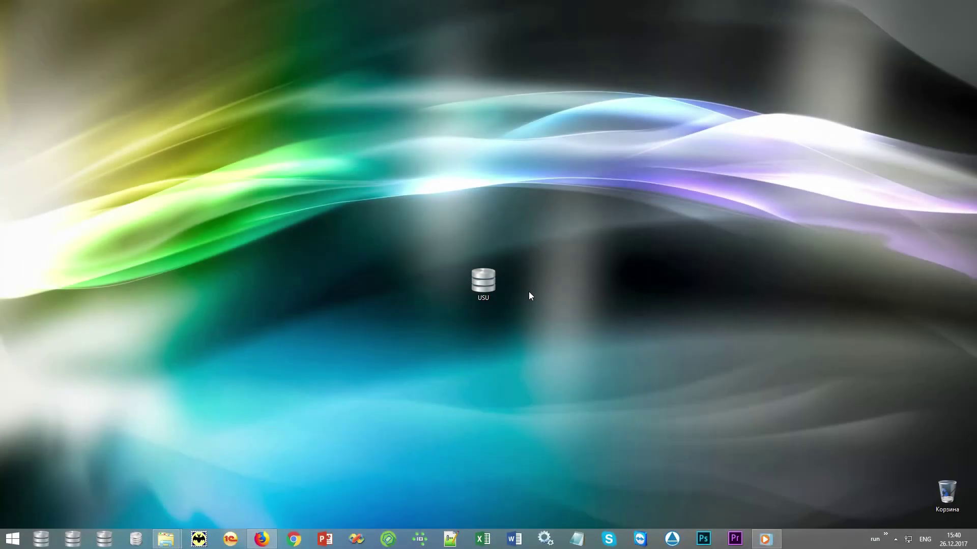
{"action": "double_click", "coordinate": [486, 281]}
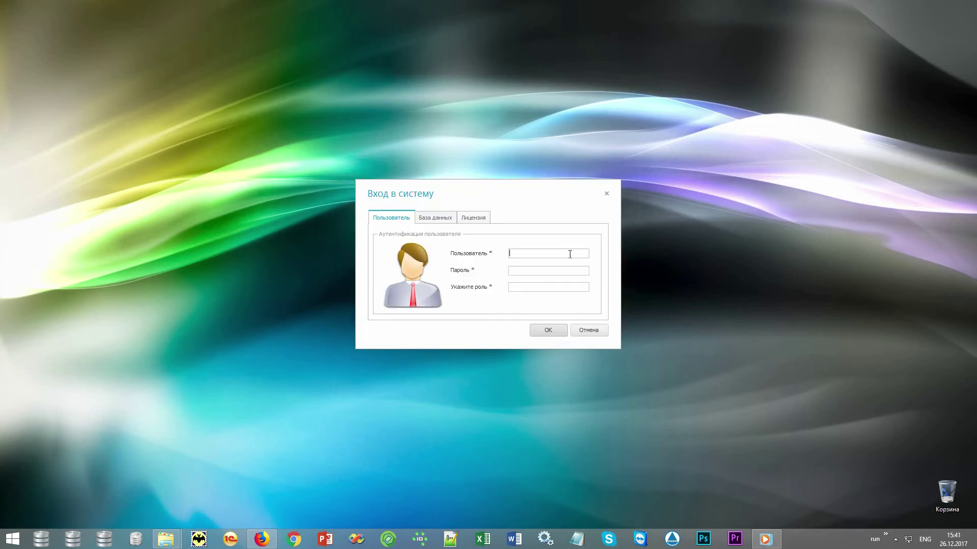
{"action": "type", "text": "NIKOLAY"}
{"action": "type", "text": "MAIN"}
{"action": "left_click", "coordinate": [553, 332]}
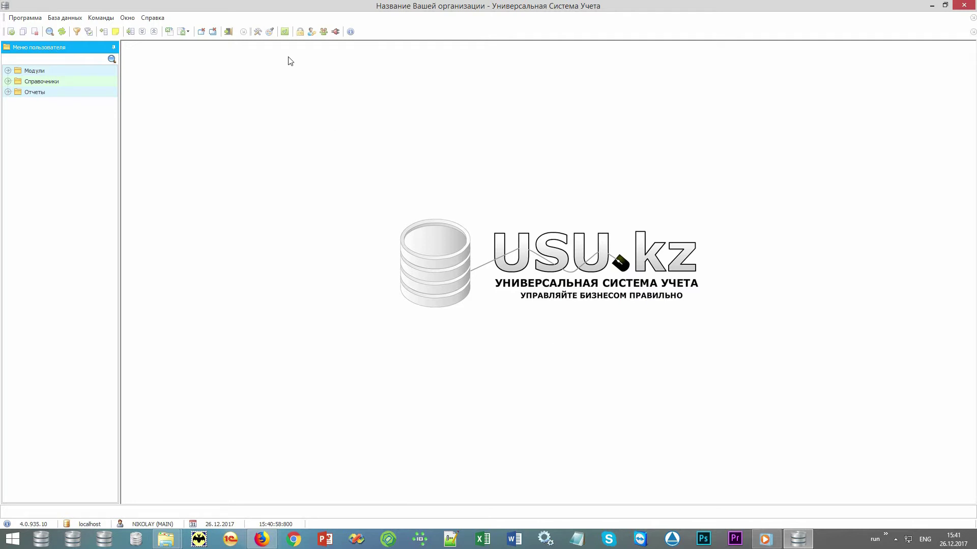
- Browse the interface style options down to the end of the theme list and close the settings without choosing one
{"action": "left_click", "coordinate": [269, 32]}
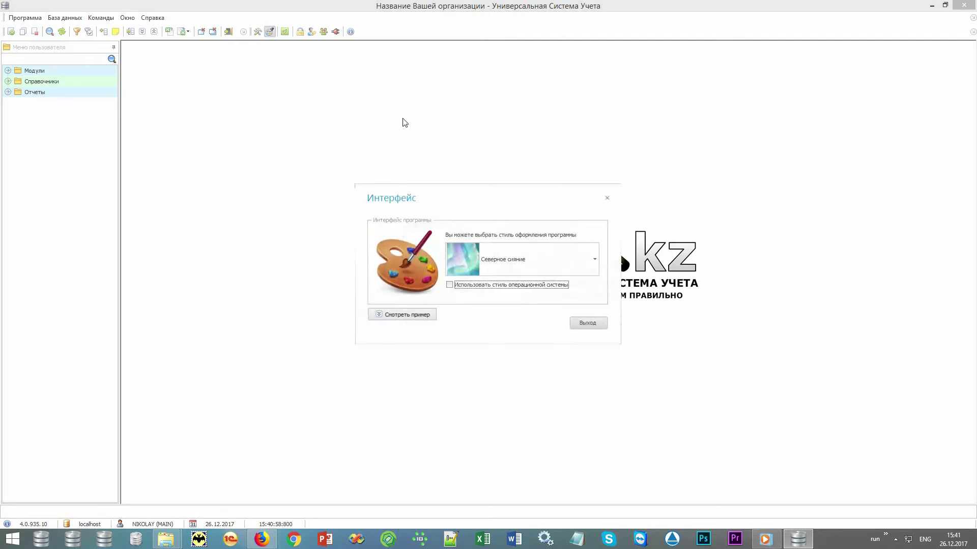
{"action": "left_click_drag", "start_coordinate": [517, 197], "coordinate": [545, 70]}
{"action": "left_click", "coordinate": [621, 127]}
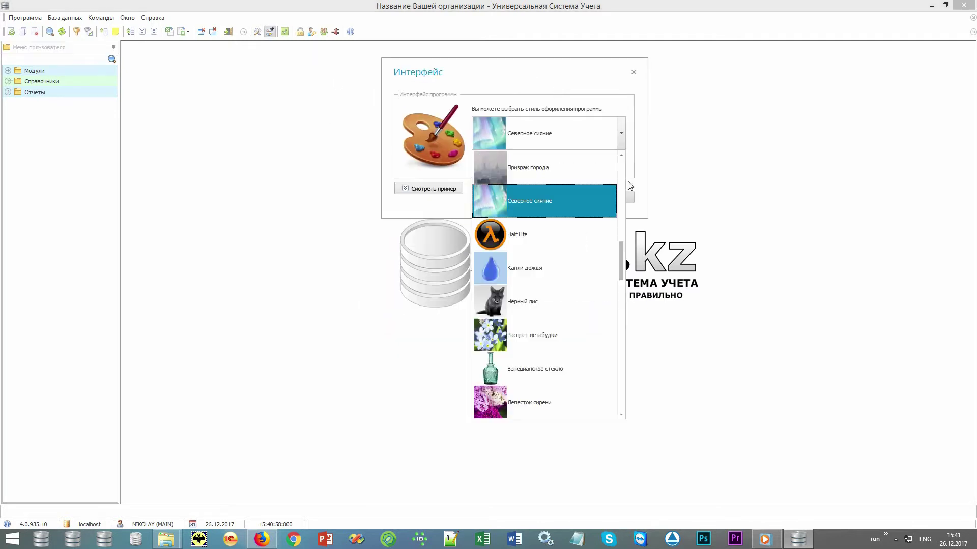
{"action": "left_click_drag", "start_coordinate": [621, 262], "coordinate": [612, 398]}
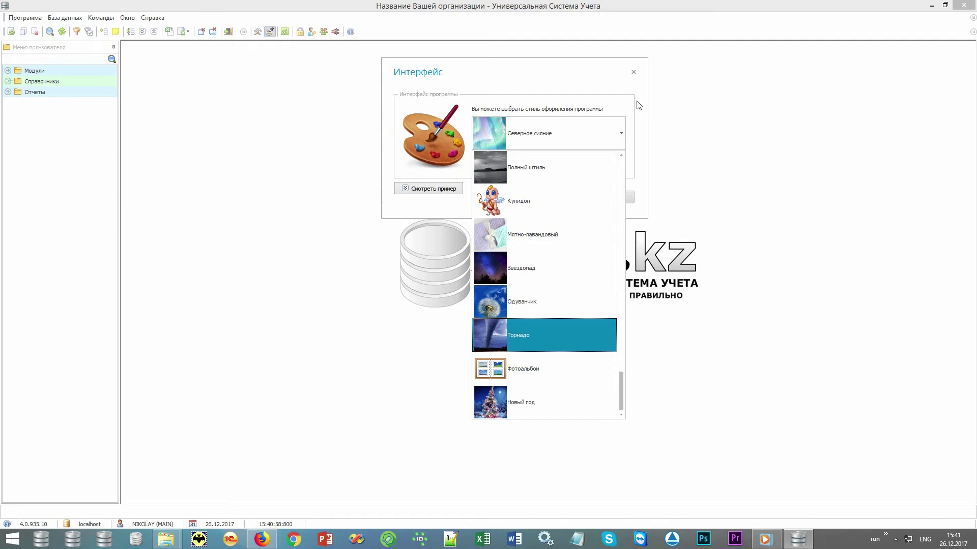
{"action": "left_click", "coordinate": [633, 72]}
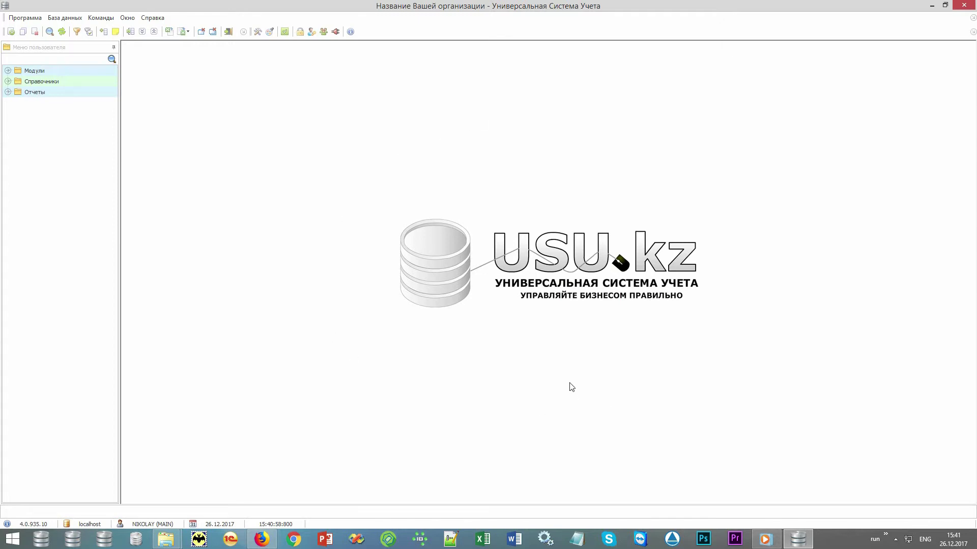
- Expand the Справочники section and its Деньги, Клиенты, Организация and Рассылка groups
{"action": "left_click", "coordinate": [79, 47]}
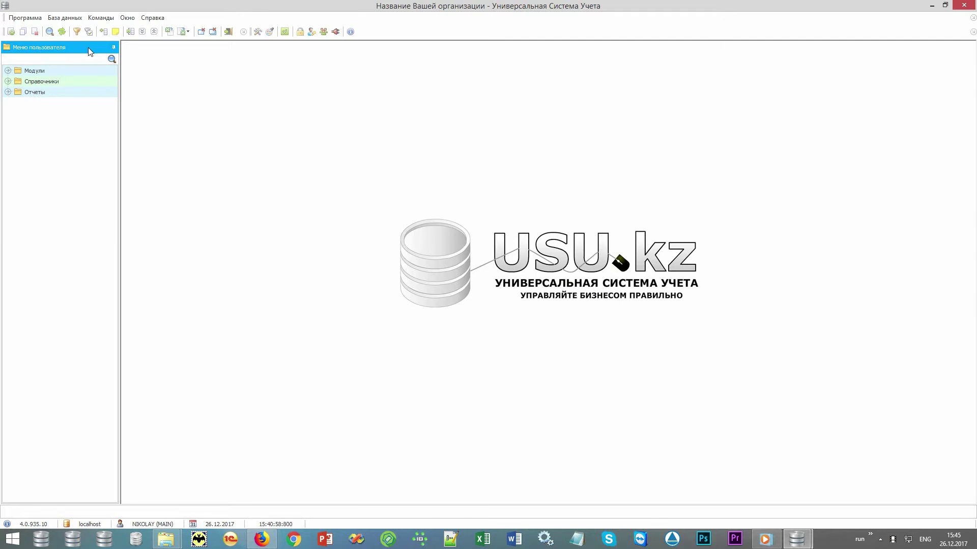
{"action": "left_click", "coordinate": [87, 72]}
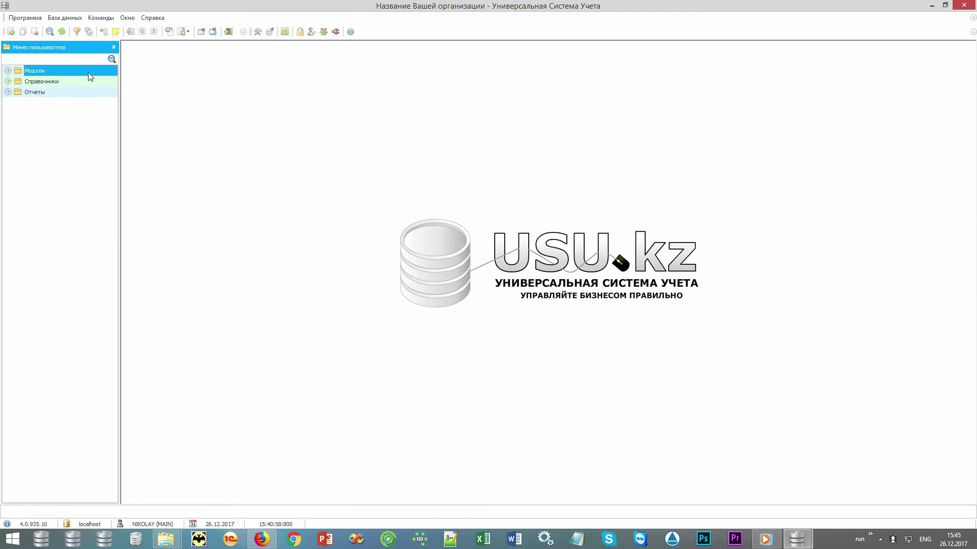
{"action": "left_click", "coordinate": [88, 81]}
{"action": "left_click", "coordinate": [87, 93]}
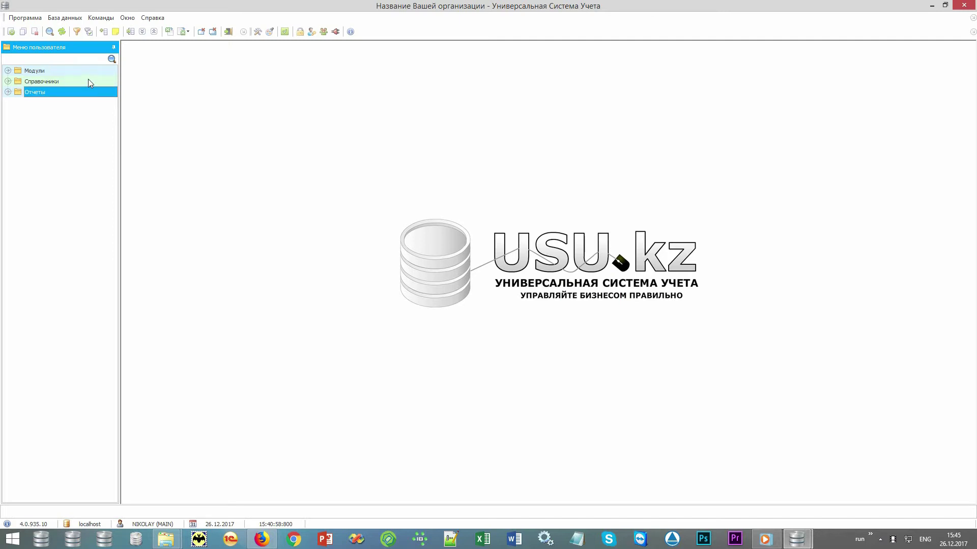
{"action": "double_click", "coordinate": [88, 82]}
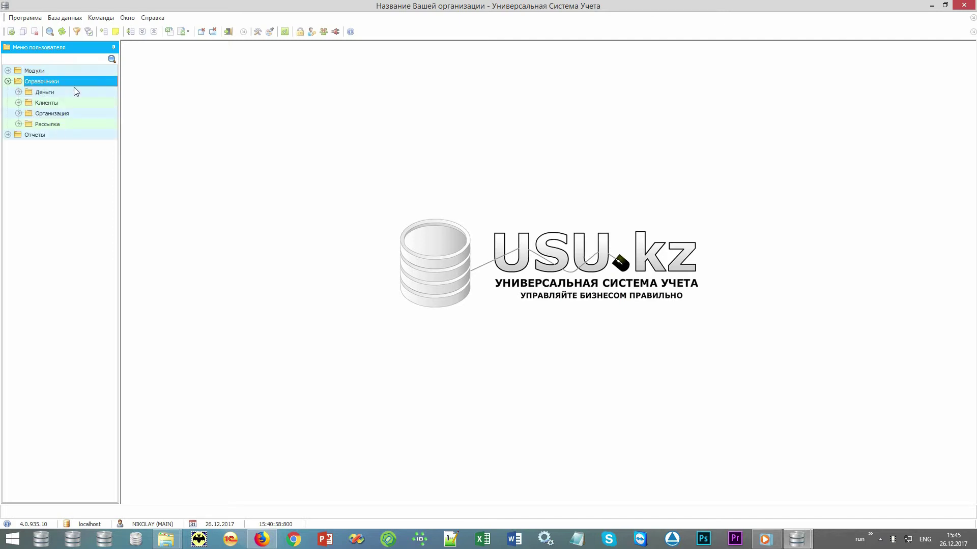
{"action": "left_click", "coordinate": [18, 123]}
{"action": "left_click", "coordinate": [19, 112]}
{"action": "left_click", "coordinate": [18, 102]}
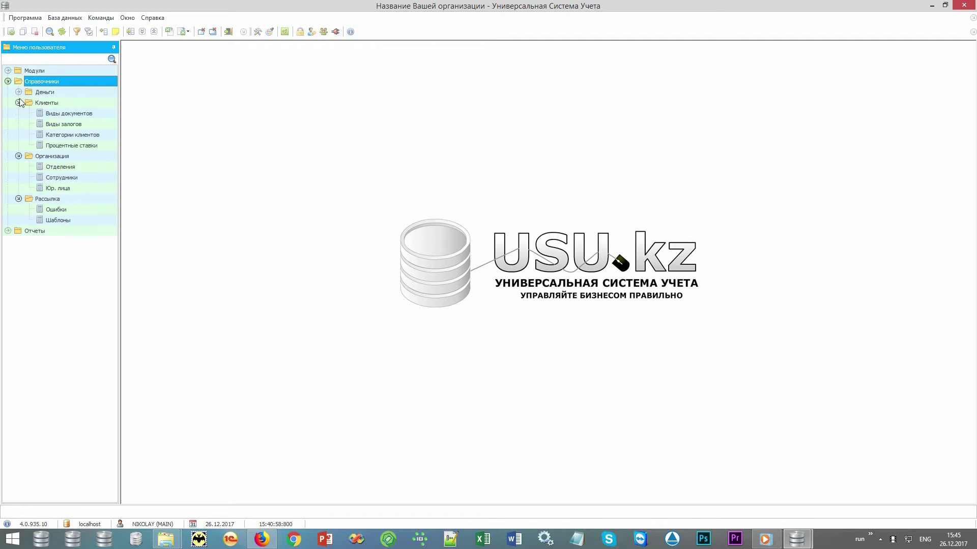
{"action": "left_click", "coordinate": [18, 91]}
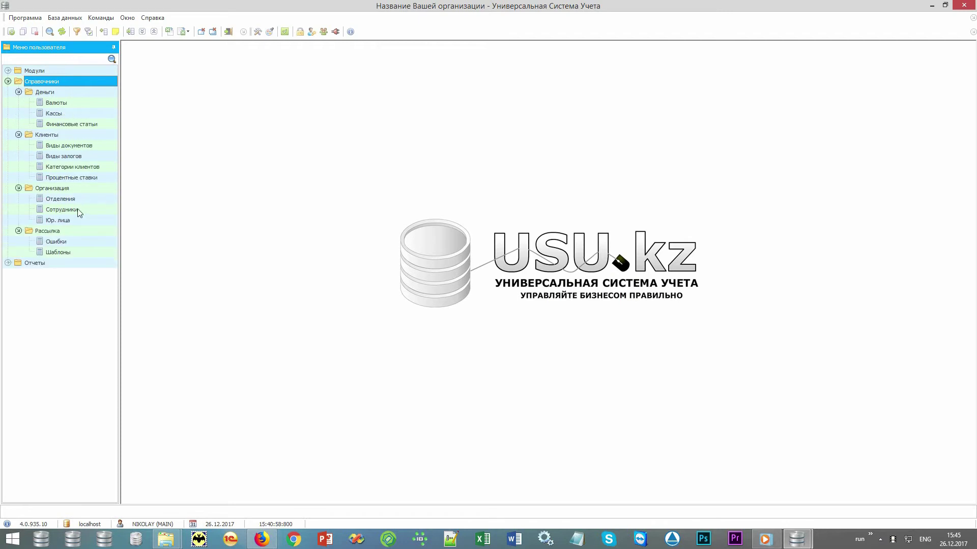
- View the reference lists Юр. лица, Отделения, Сотрудники, Категории клиентов and Процентные ставки
{"action": "double_click", "coordinate": [71, 221]}
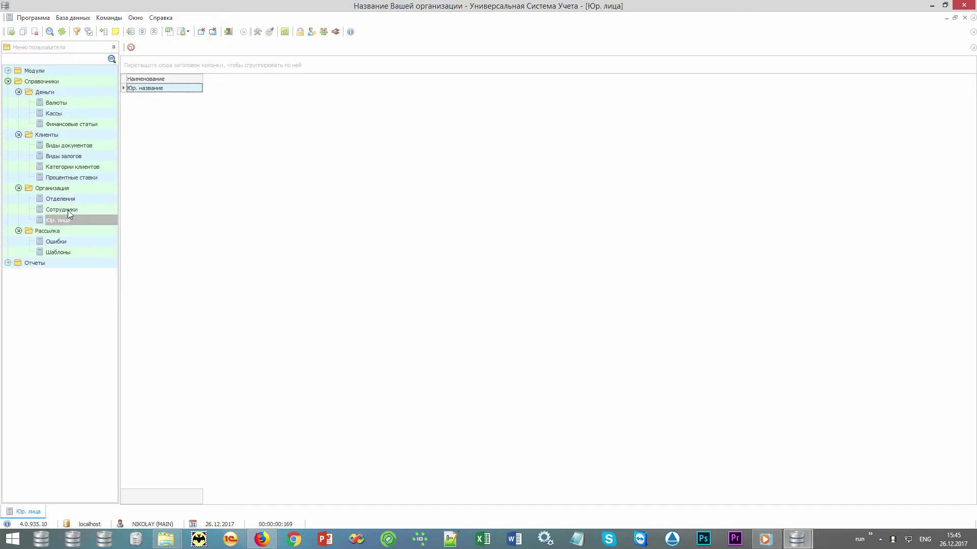
{"action": "double_click", "coordinate": [69, 200]}
{"action": "double_click", "coordinate": [76, 210]}
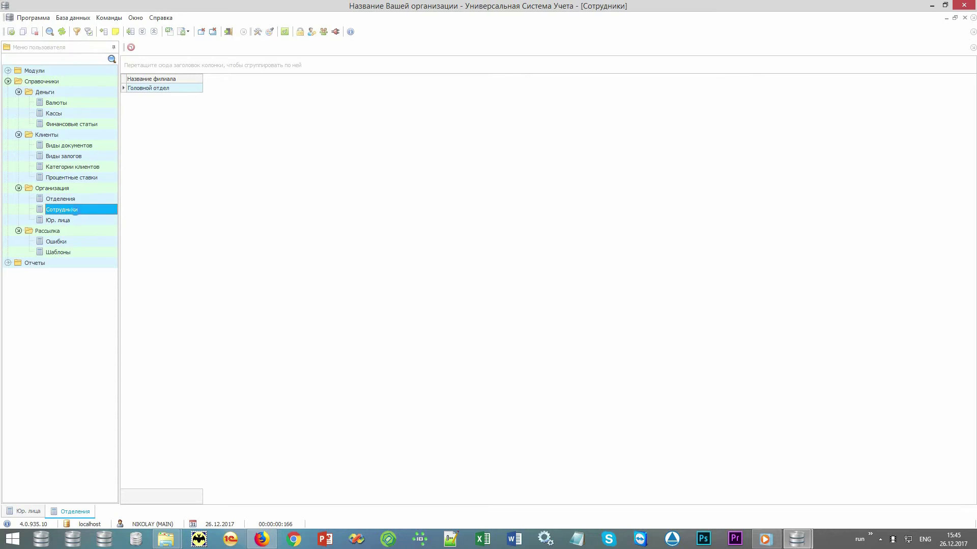
{"action": "double_click", "coordinate": [74, 167]}
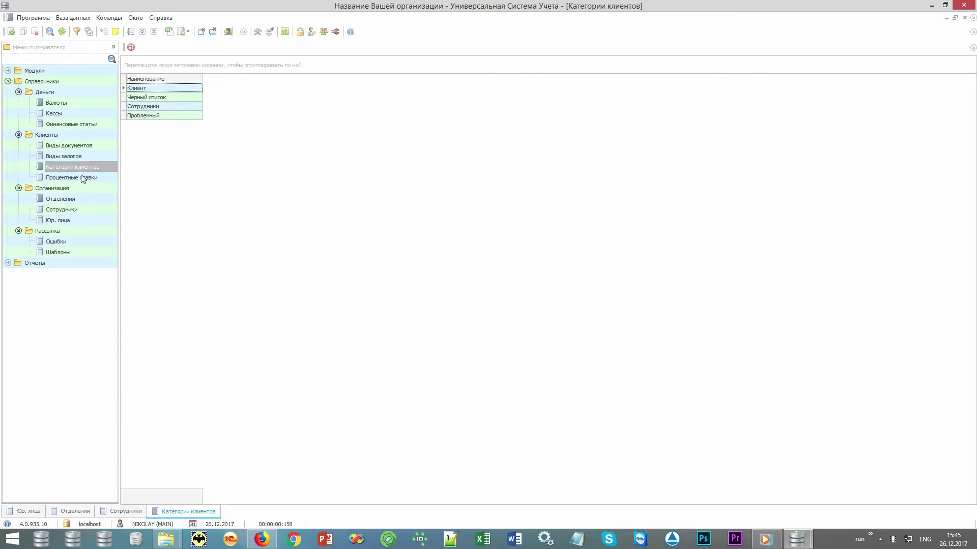
{"action": "double_click", "coordinate": [81, 177]}
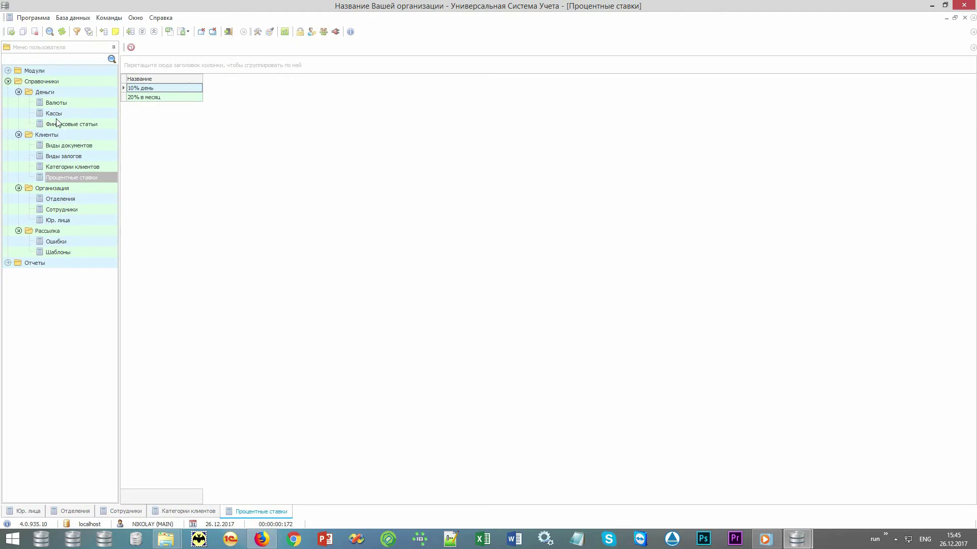
- Collapse Справочники and open the Клиенты module from the Организация group under Модули
{"action": "left_click", "coordinate": [8, 81]}
{"action": "left_click", "coordinate": [47, 72]}
{"action": "double_click", "coordinate": [46, 72]}
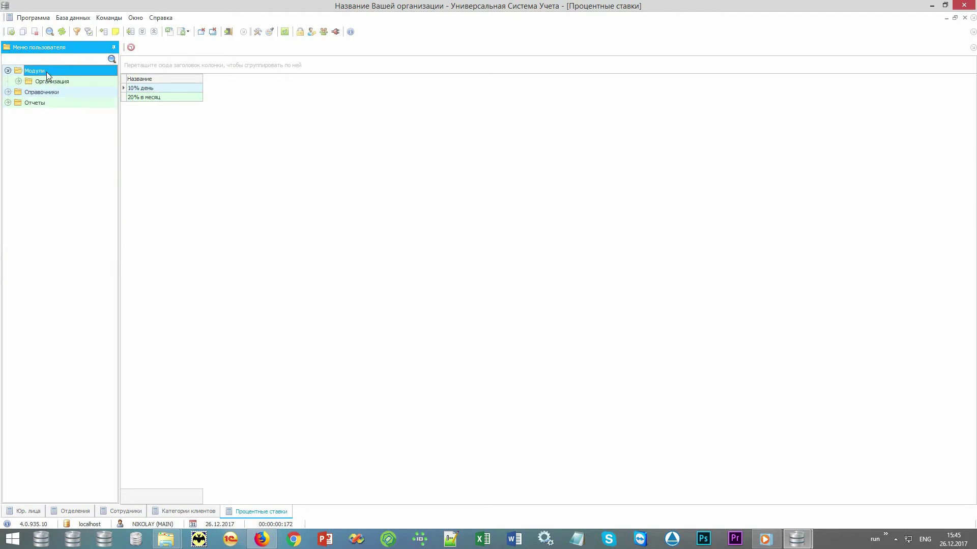
{"action": "double_click", "coordinate": [57, 81]}
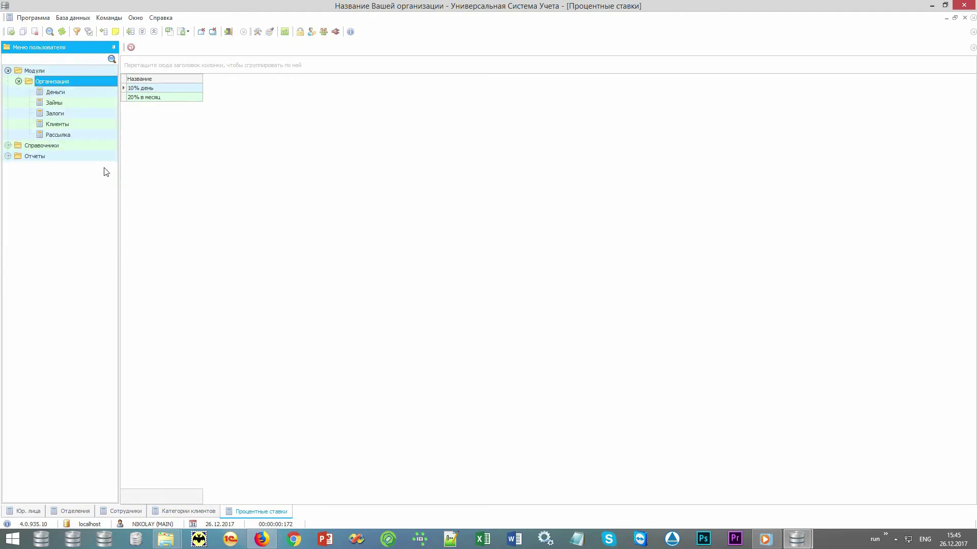
{"action": "double_click", "coordinate": [83, 125]}
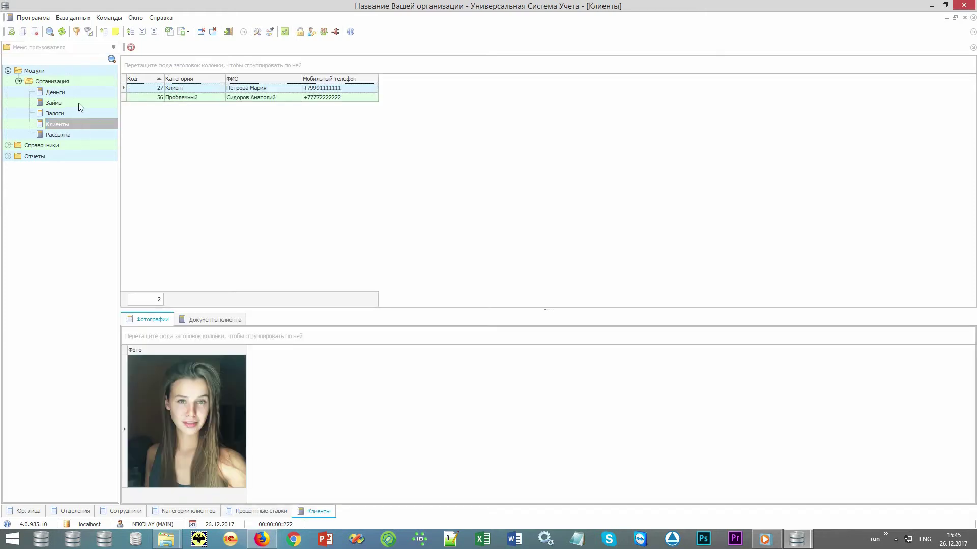
- Open the Займы module, go through its search criteria and run the search with all of them left blank
{"action": "double_click", "coordinate": [78, 103]}
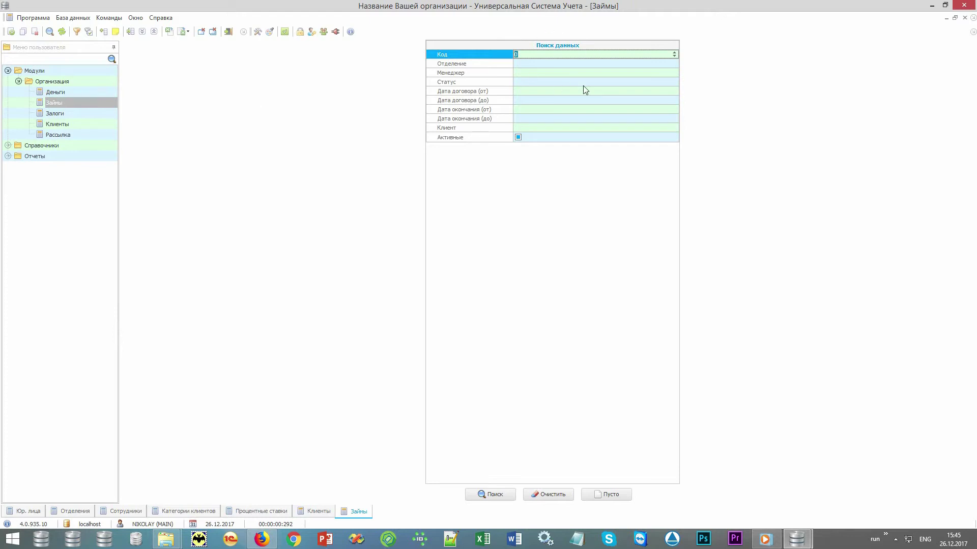
{"action": "left_click", "coordinate": [491, 65]}
{"action": "left_click", "coordinate": [491, 74]}
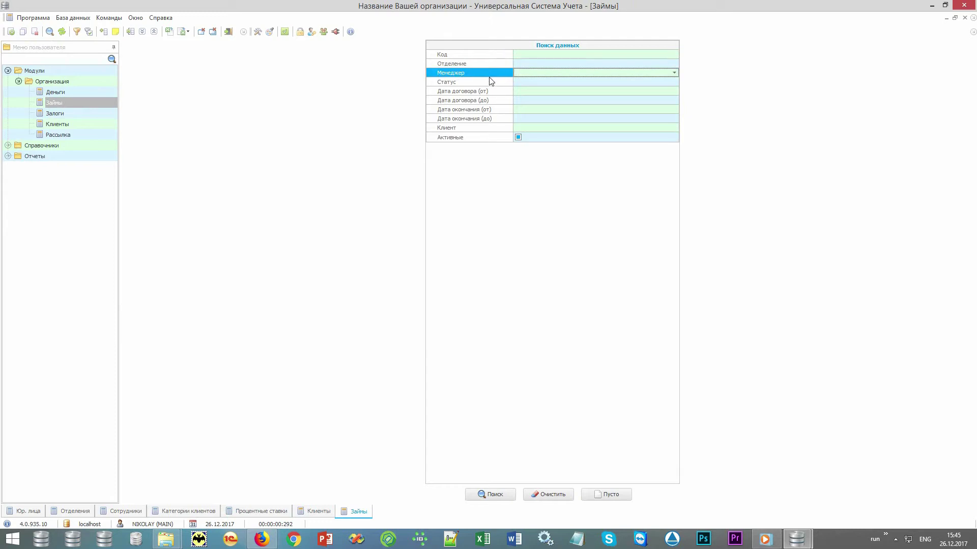
{"action": "left_click", "coordinate": [488, 129]}
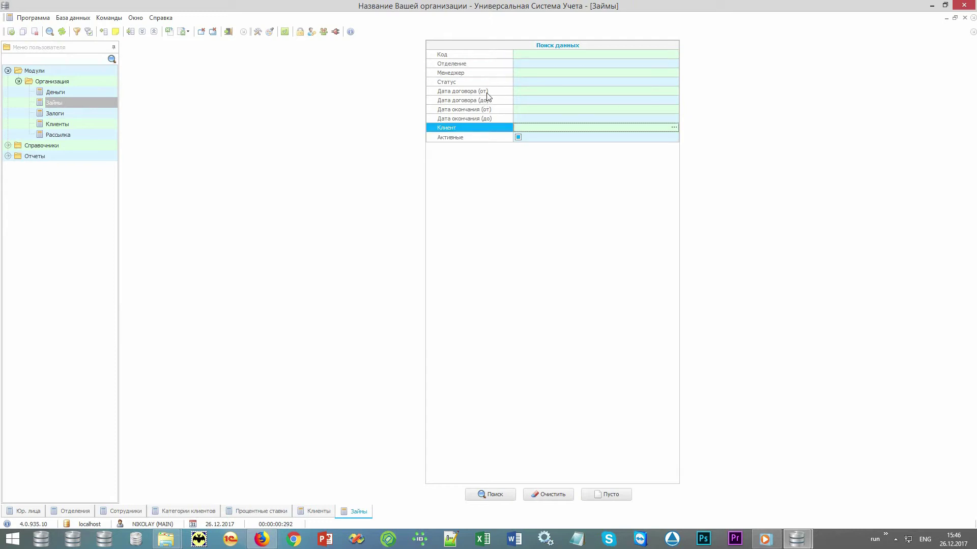
{"action": "left_click", "coordinate": [487, 92]}
{"action": "left_click", "coordinate": [488, 110]}
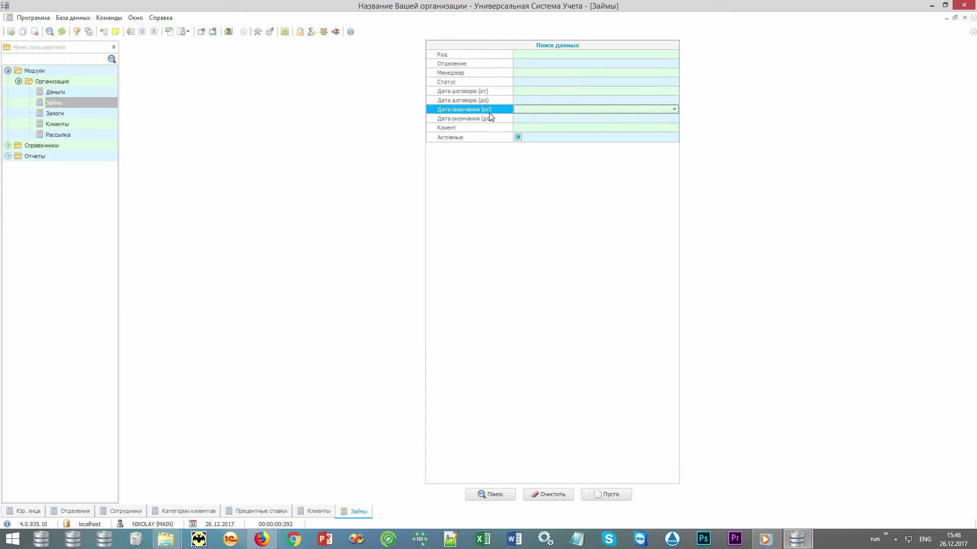
{"action": "left_click", "coordinate": [496, 140]}
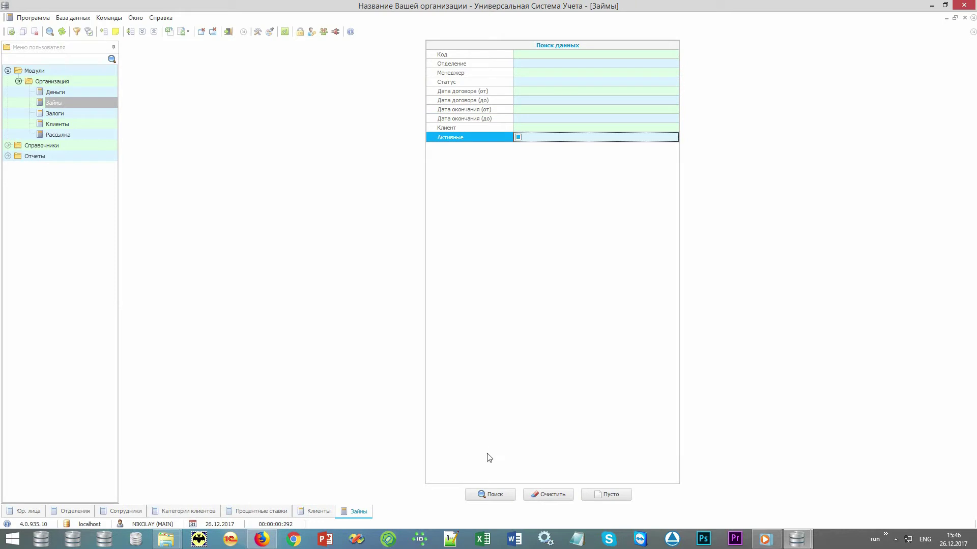
{"action": "left_click", "coordinate": [491, 495]}
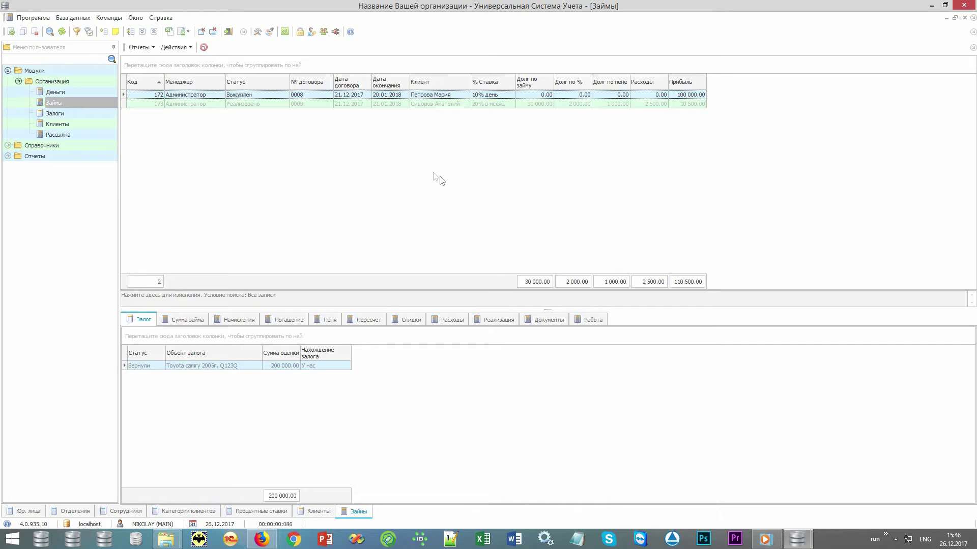
- Start adding a new loan record and go through its department, manager, contract date and client fields
{"action": "right_click", "coordinate": [433, 176]}
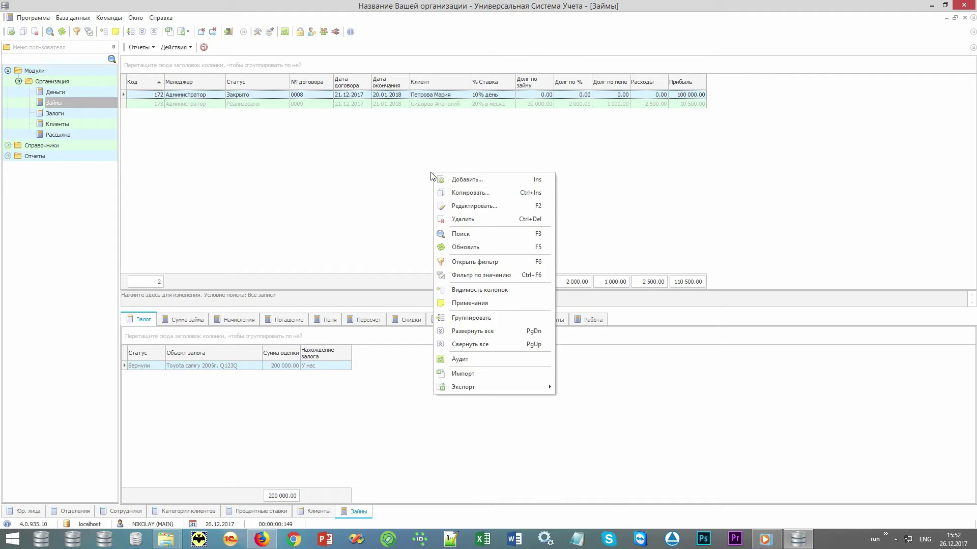
{"action": "left_click", "coordinate": [505, 184]}
{"action": "left_click", "coordinate": [493, 65]}
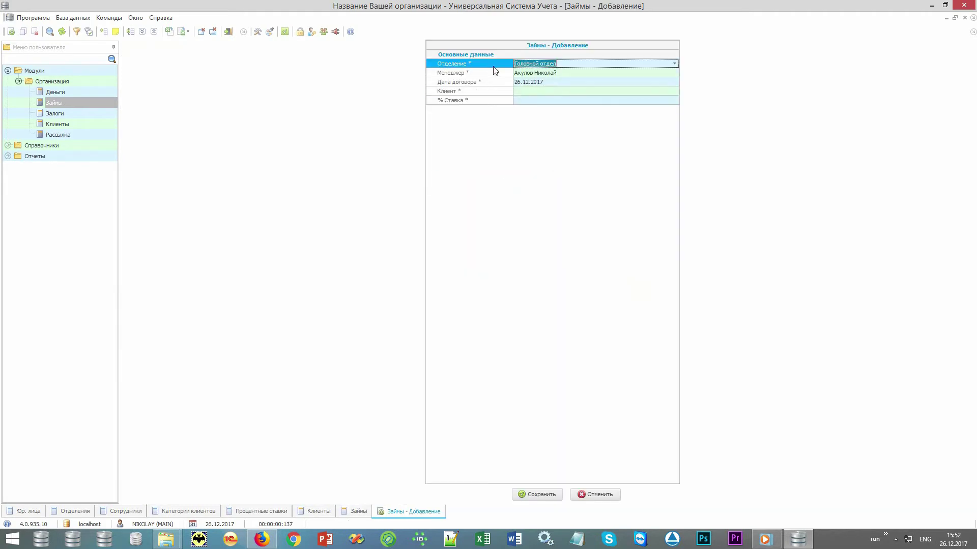
{"action": "left_click", "coordinate": [492, 76]}
{"action": "left_click", "coordinate": [492, 84]}
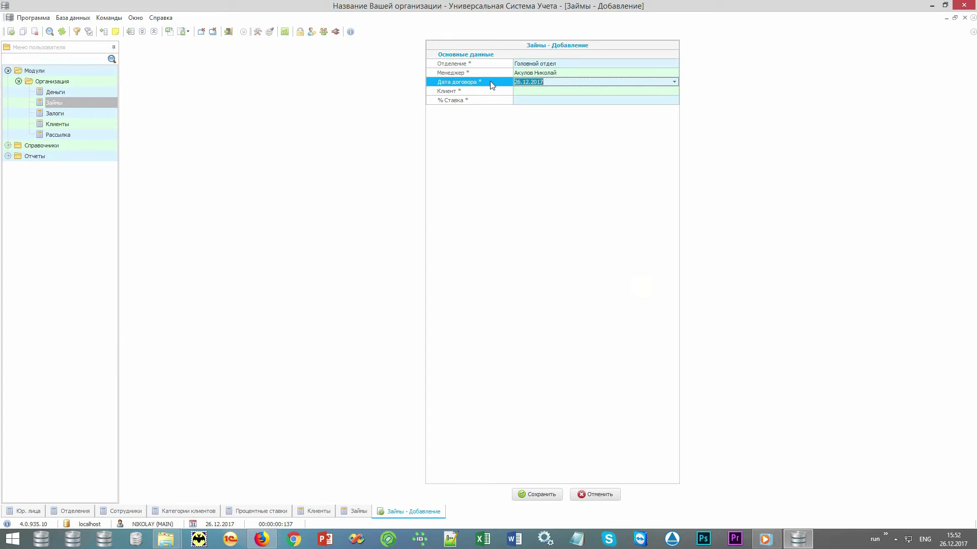
{"action": "left_click", "coordinate": [488, 94]}
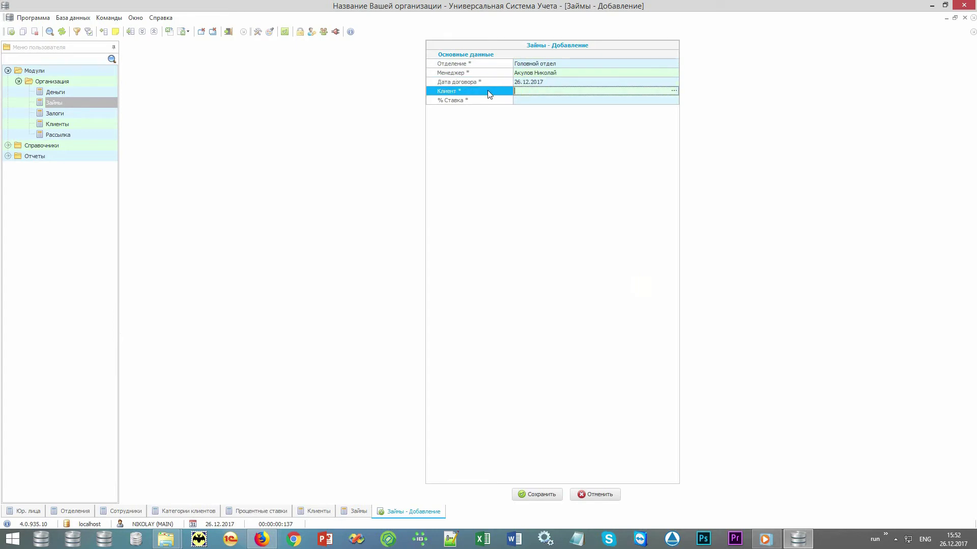
- Open the client list for the new loan's Клиент field and locate the client in the Проблемный category
{"action": "left_click", "coordinate": [676, 91]}
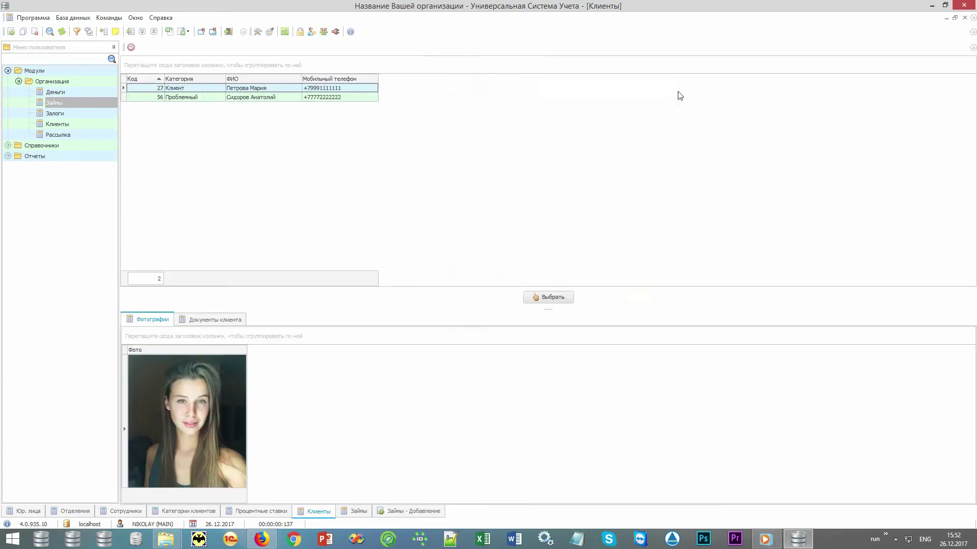
{"action": "left_click", "coordinate": [284, 89]}
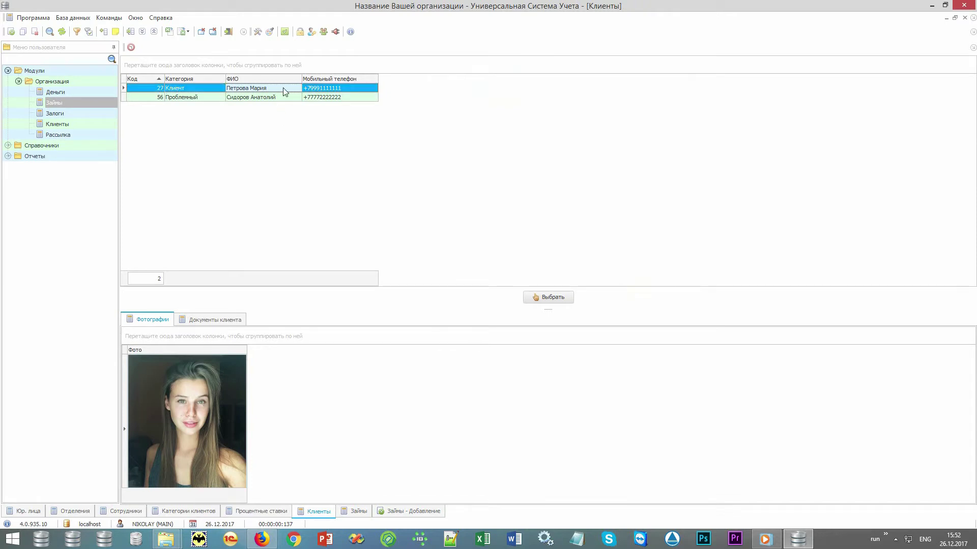
{"action": "key", "text": "alt+shift"}
{"action": "key", "text": "Down"}
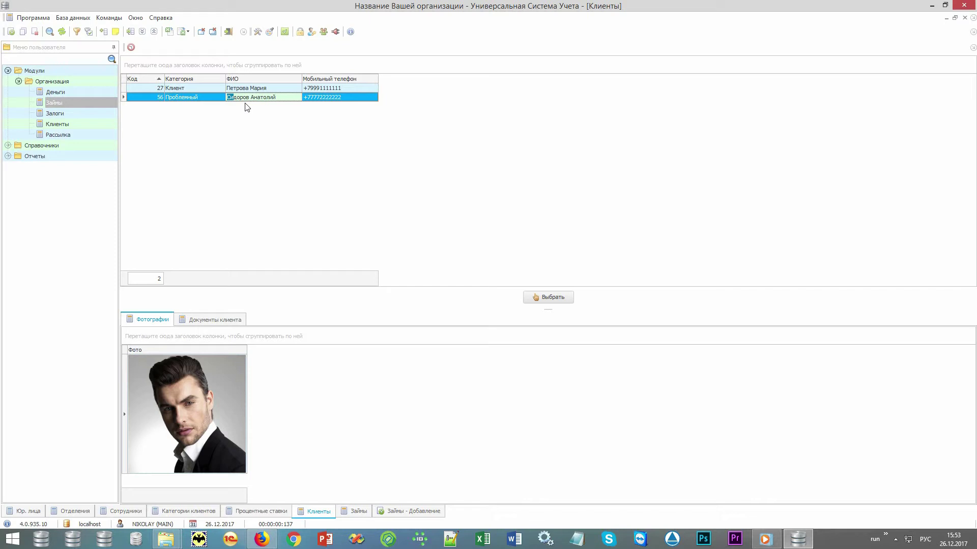
- Check the highlighted client's attached documents, including the passport entry, and return to the client's photo
{"action": "left_click", "coordinate": [212, 322]}
{"action": "left_click", "coordinate": [217, 359]}
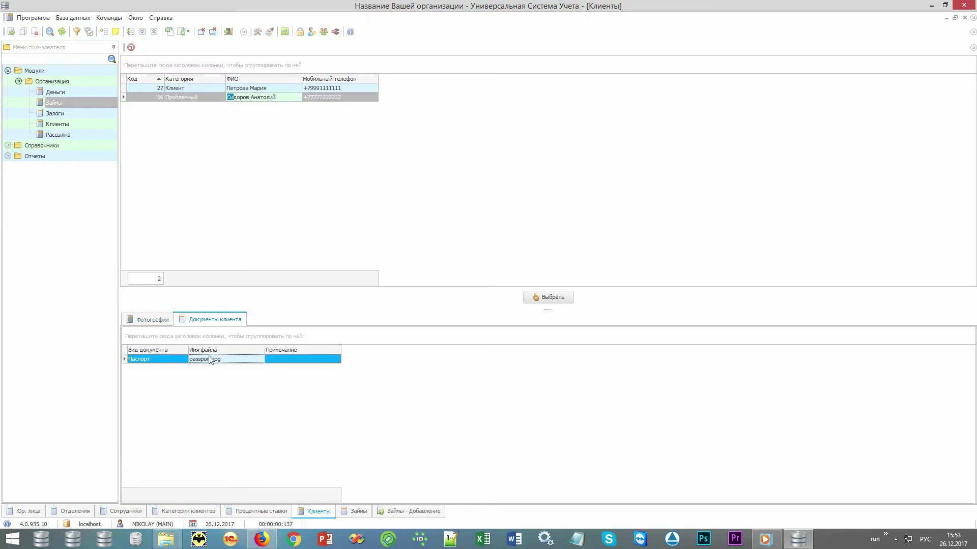
{"action": "left_click", "coordinate": [159, 322]}
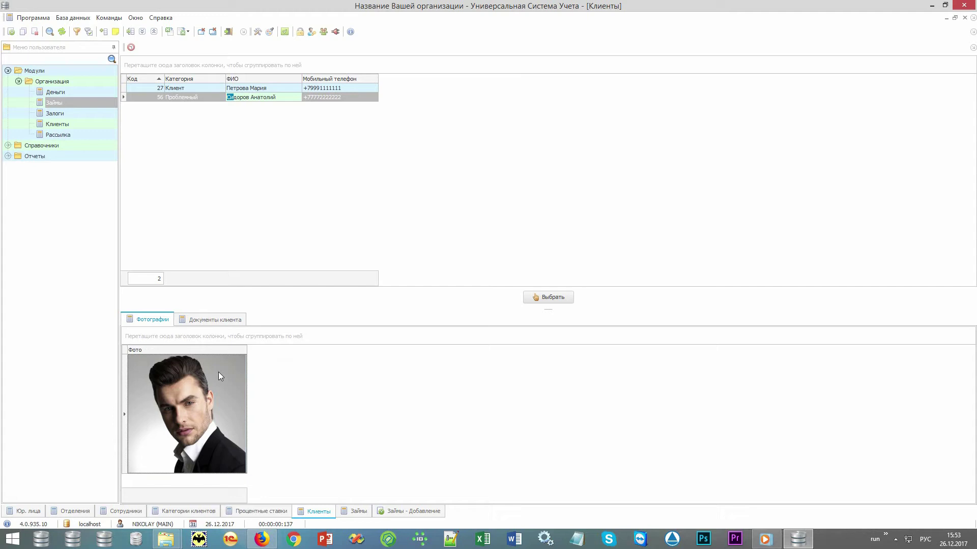
- Assign the highlighted Проблемный client to the new loan, set its % Ставка to 10% день and save the loan
{"action": "left_click", "coordinate": [547, 297]}
{"action": "left_click", "coordinate": [486, 100]}
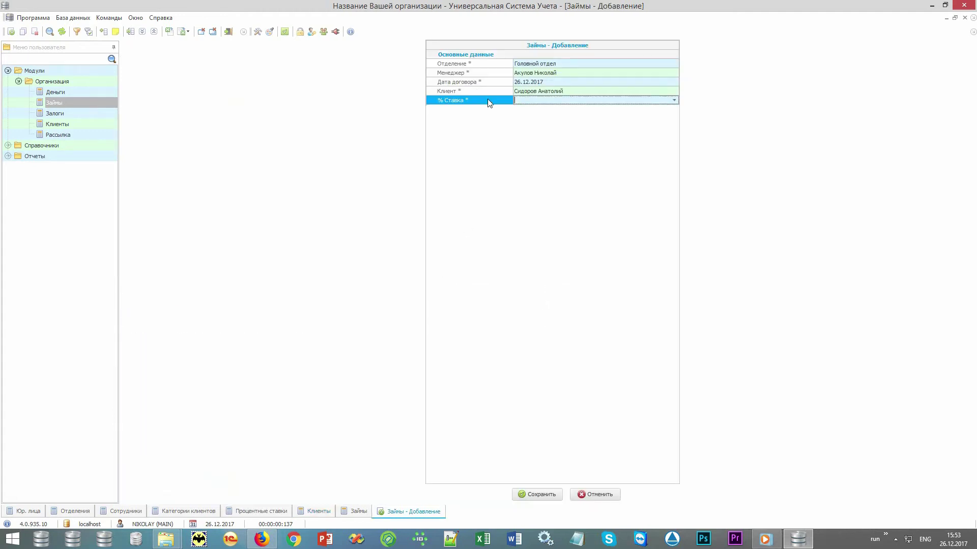
{"action": "left_click", "coordinate": [674, 100]}
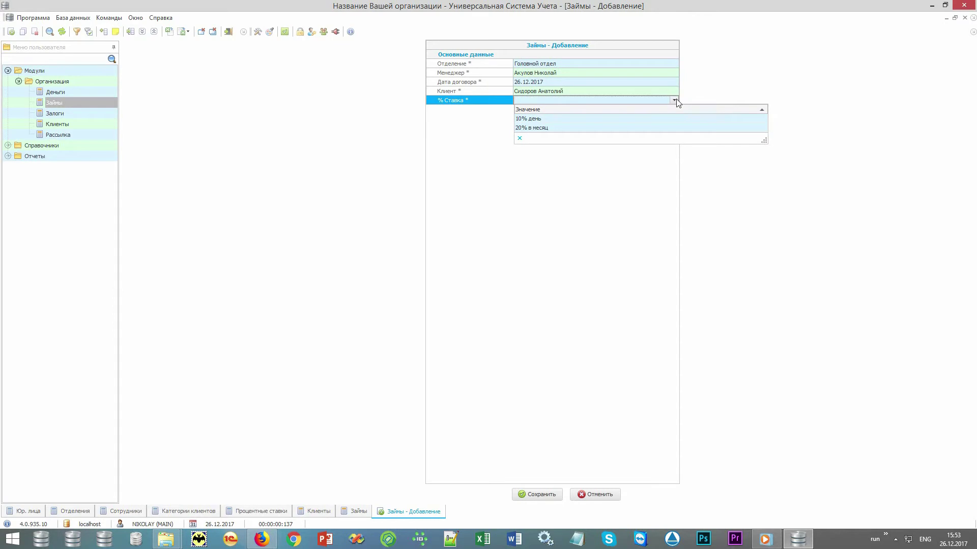
{"action": "left_click", "coordinate": [656, 118]}
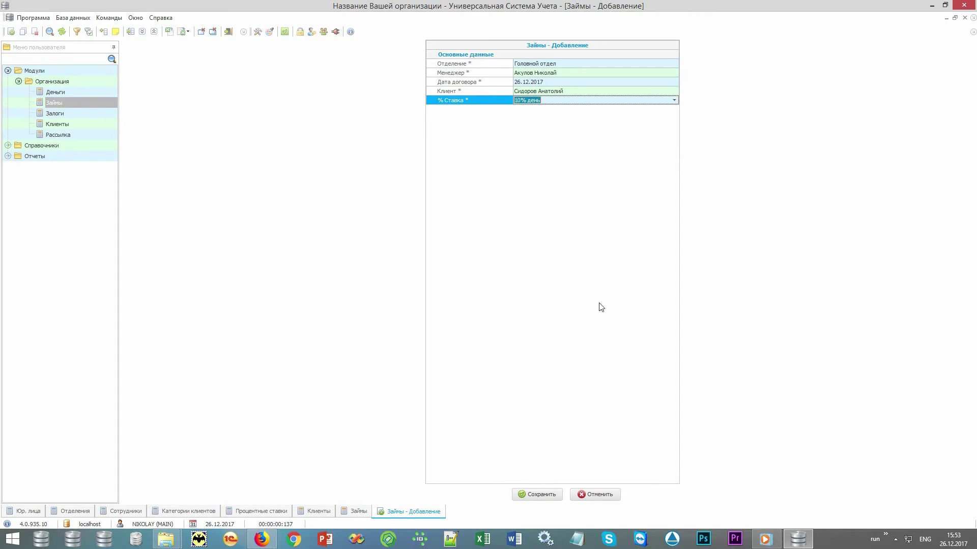
{"action": "left_click", "coordinate": [540, 495]}
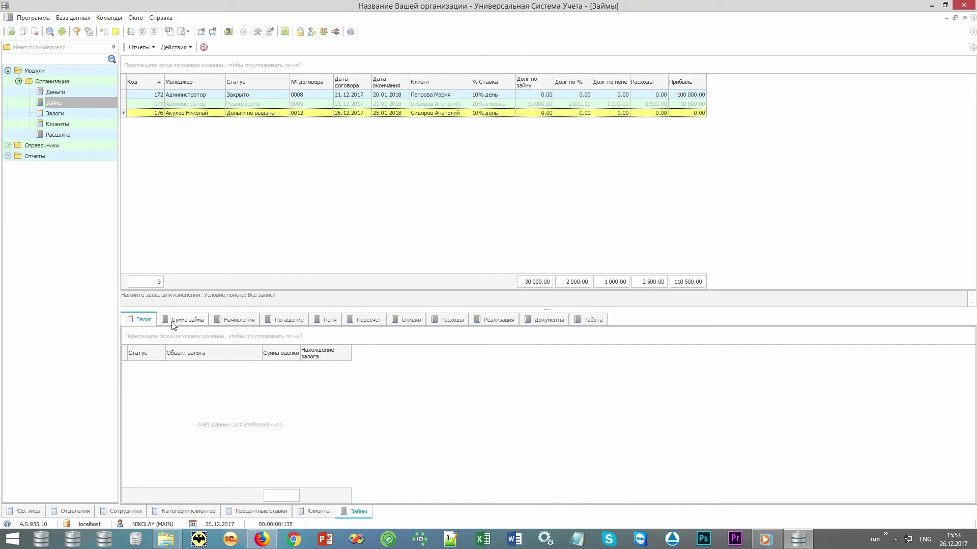
- Add a Сумма займа entry to the new loan, issuing 5000 from Касса, and save it
{"action": "left_click", "coordinate": [184, 322]}
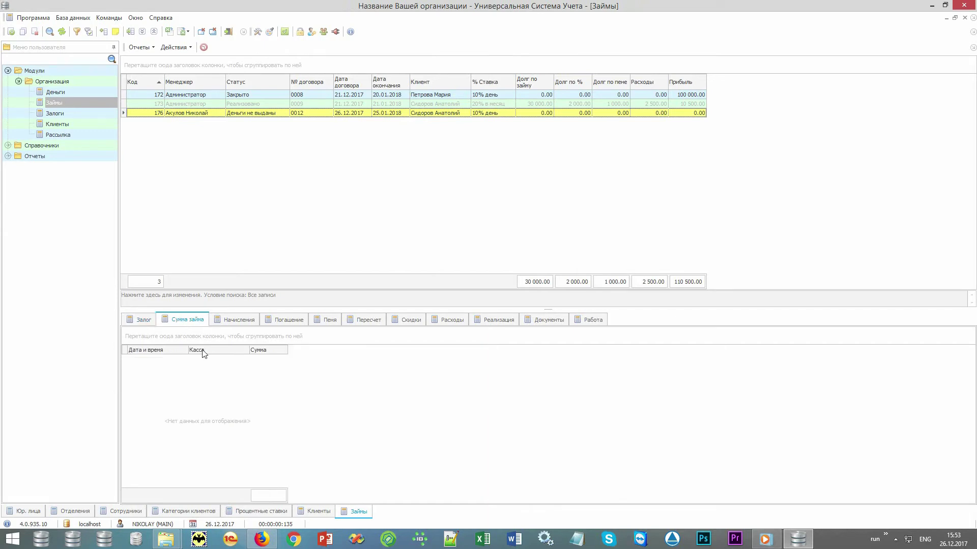
{"action": "right_click", "coordinate": [287, 442]}
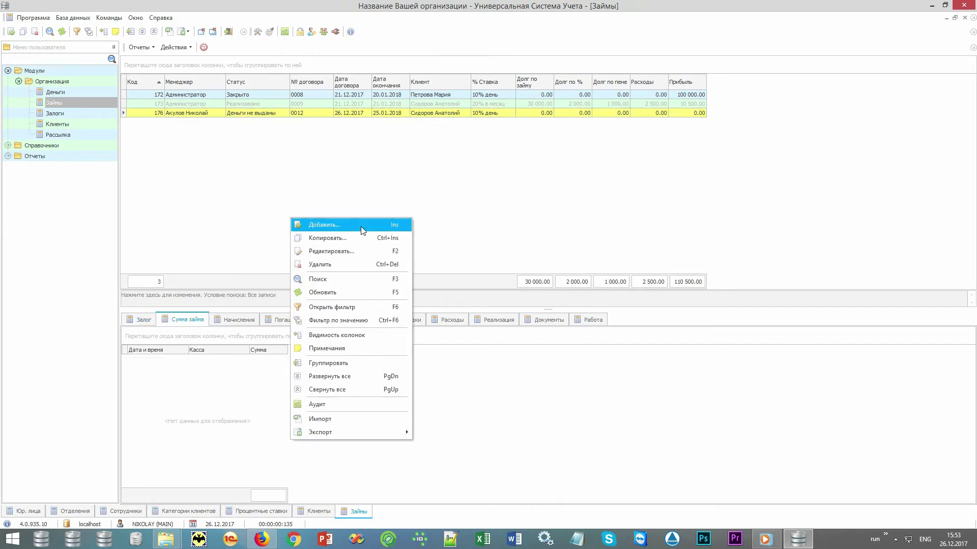
{"action": "left_click", "coordinate": [330, 224]}
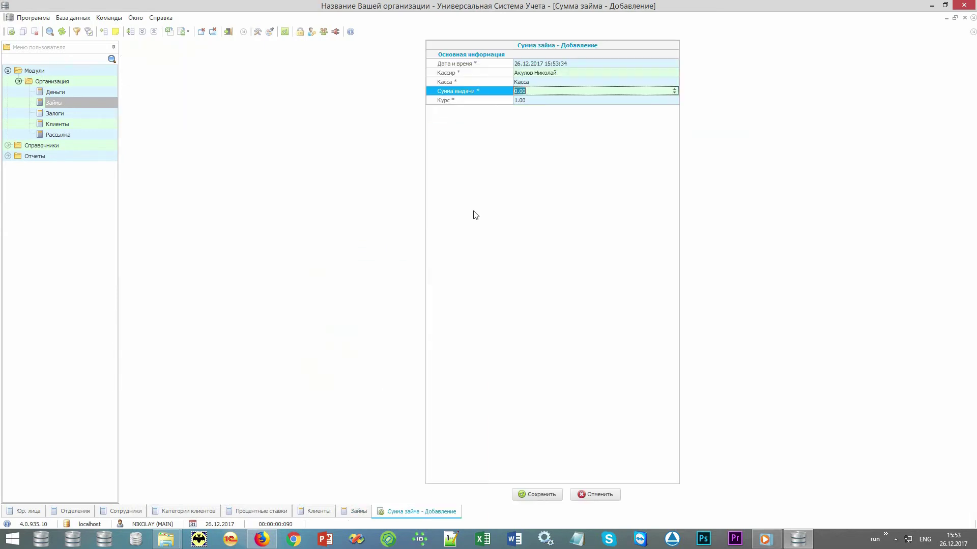
{"action": "left_click", "coordinate": [660, 80]}
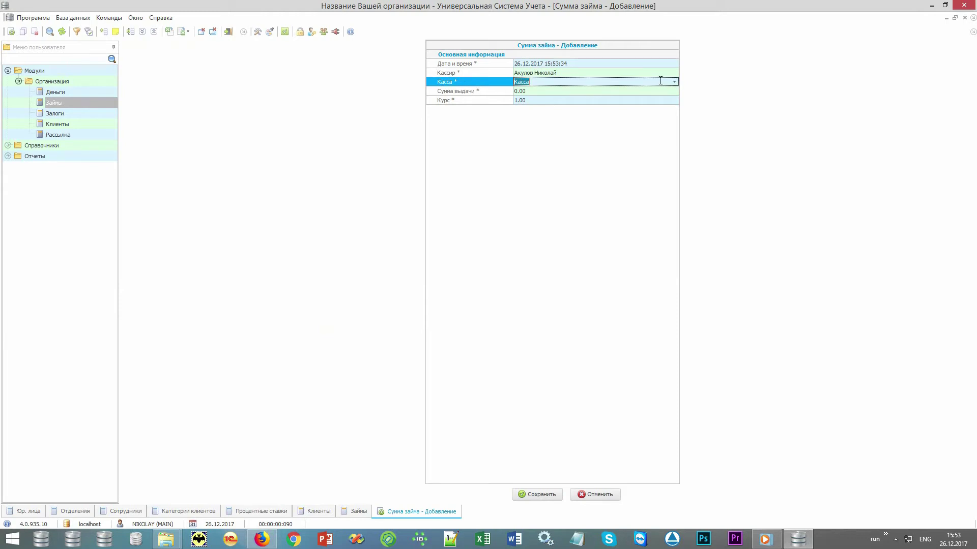
{"action": "left_click", "coordinate": [674, 82]}
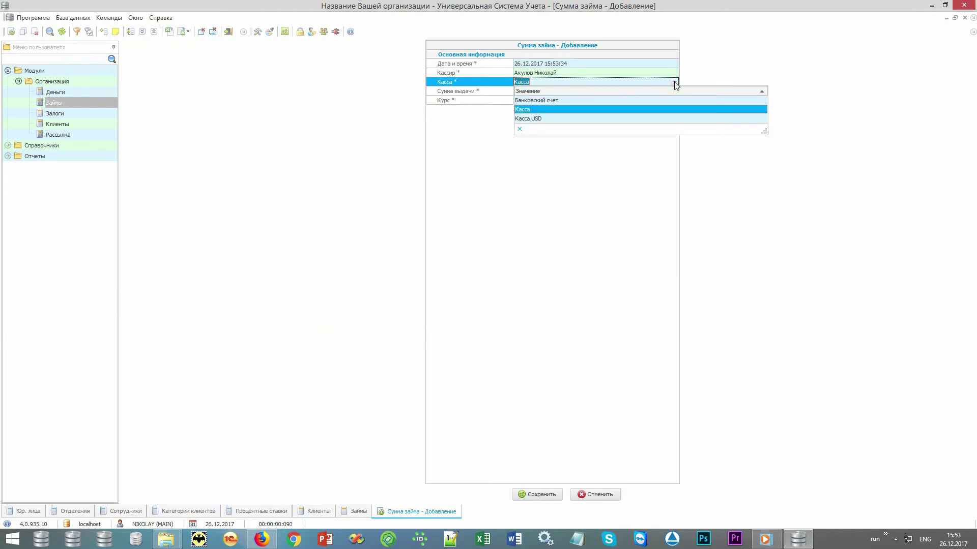
{"action": "left_click", "coordinate": [569, 109]}
{"action": "key", "text": "Tab"}
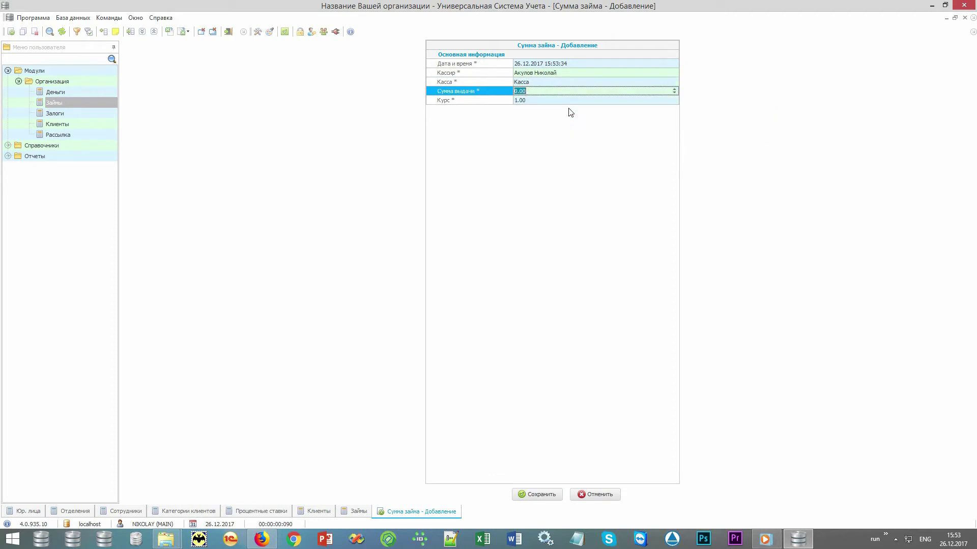
{"action": "type", "text": "5000"}
{"action": "left_click", "coordinate": [542, 493]}
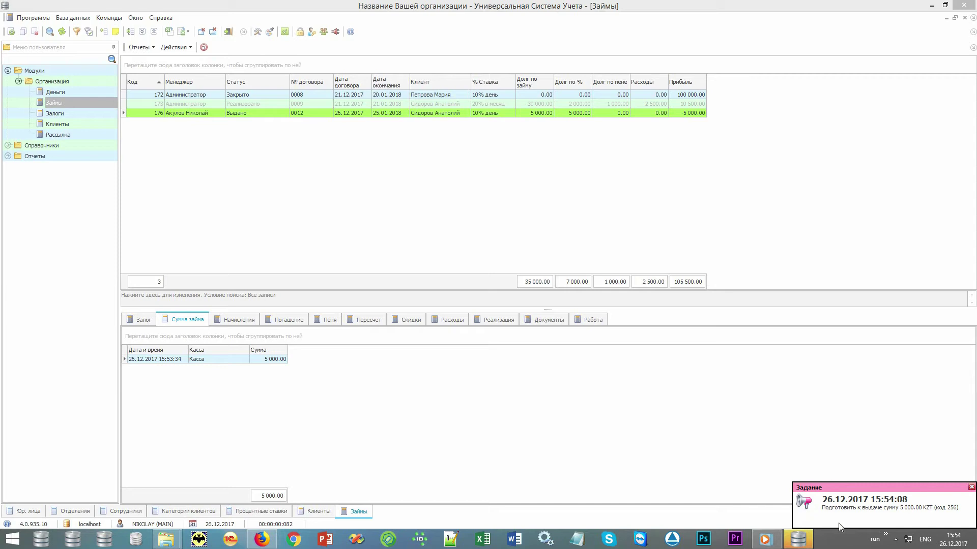
- Open the payout preparation task from its notification, mark it as Выполнено, save it and acknowledge the completion notice
{"action": "left_click", "coordinate": [903, 514]}
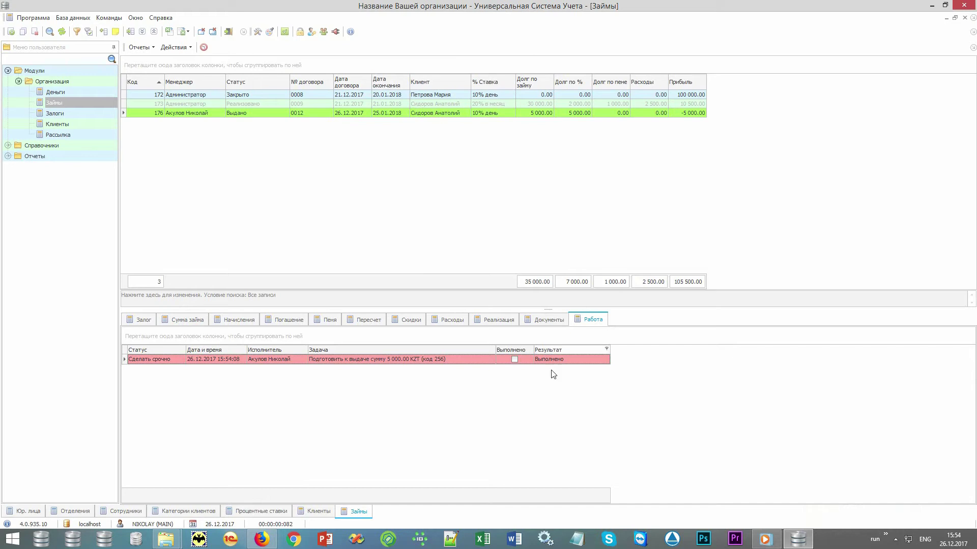
{"action": "double_click", "coordinate": [500, 360]}
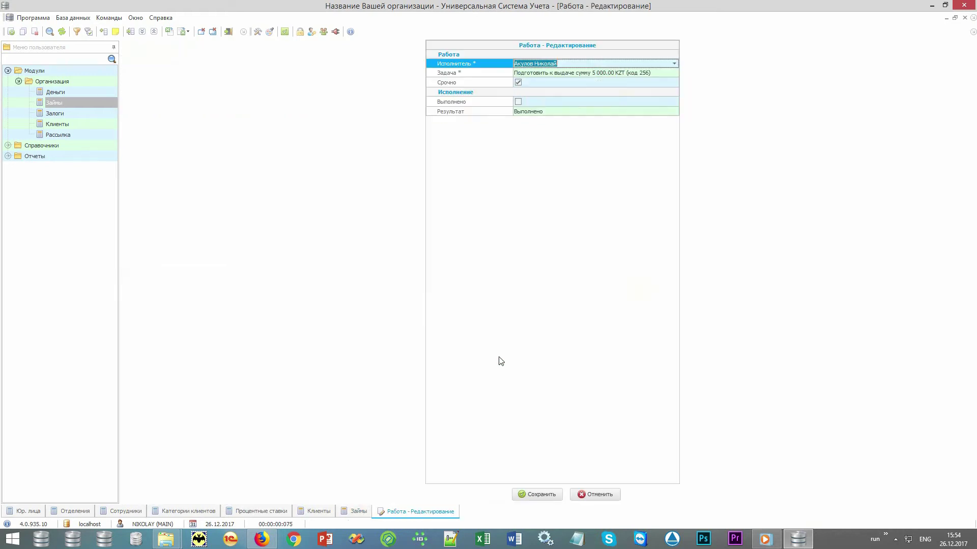
{"action": "left_click", "coordinate": [518, 102]}
{"action": "left_click", "coordinate": [541, 495]}
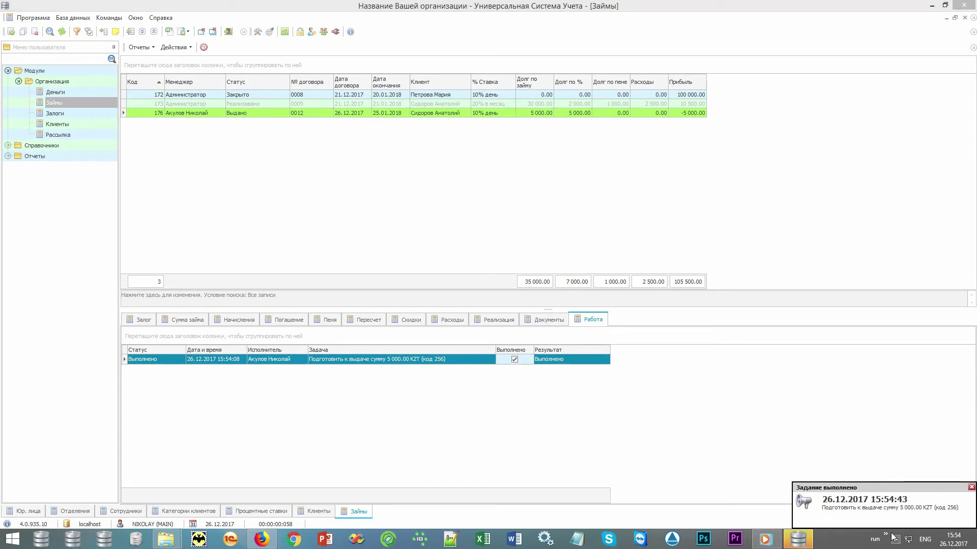
{"action": "left_click", "coordinate": [859, 507]}
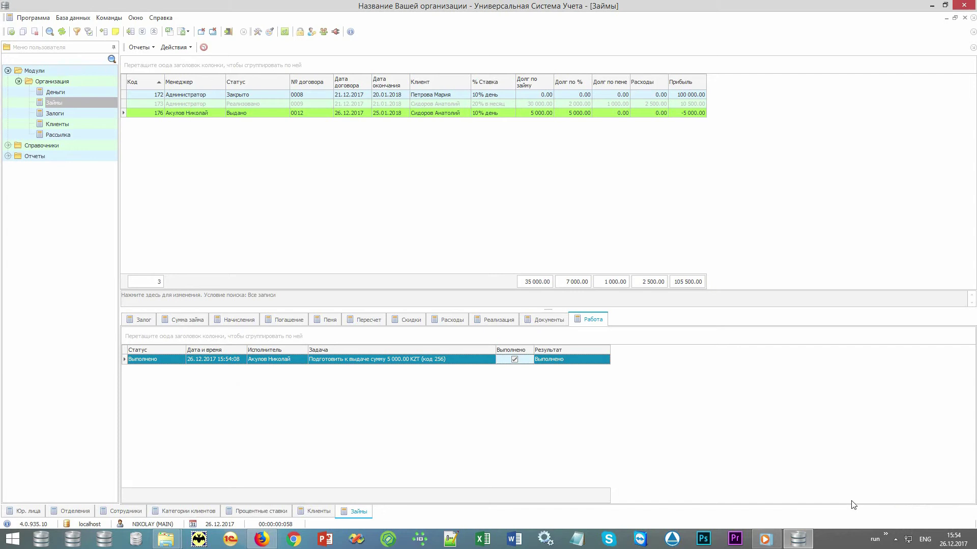
- Review the new loan's Сумма займа entry and the list of report forms available for the selected loan
{"action": "left_click", "coordinate": [193, 322]}
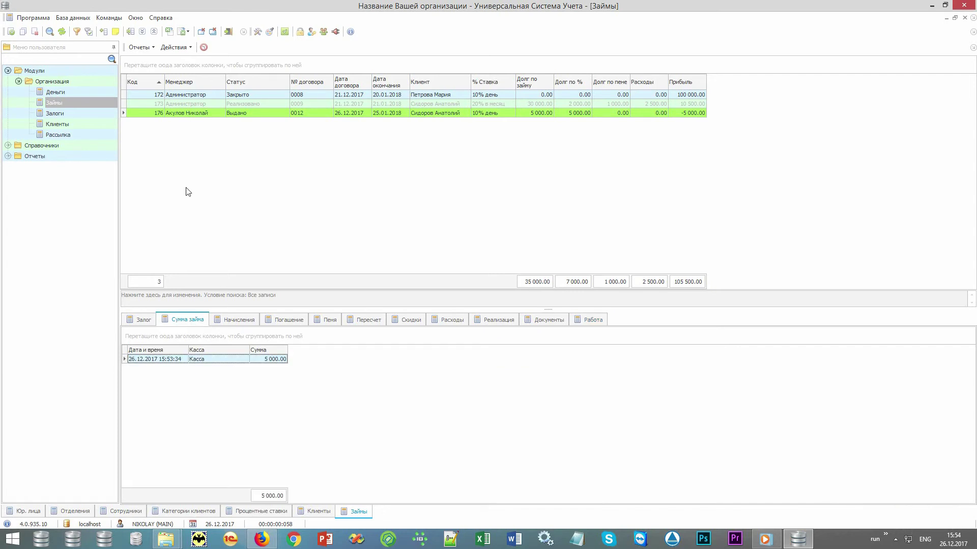
{"action": "left_click", "coordinate": [256, 116]}
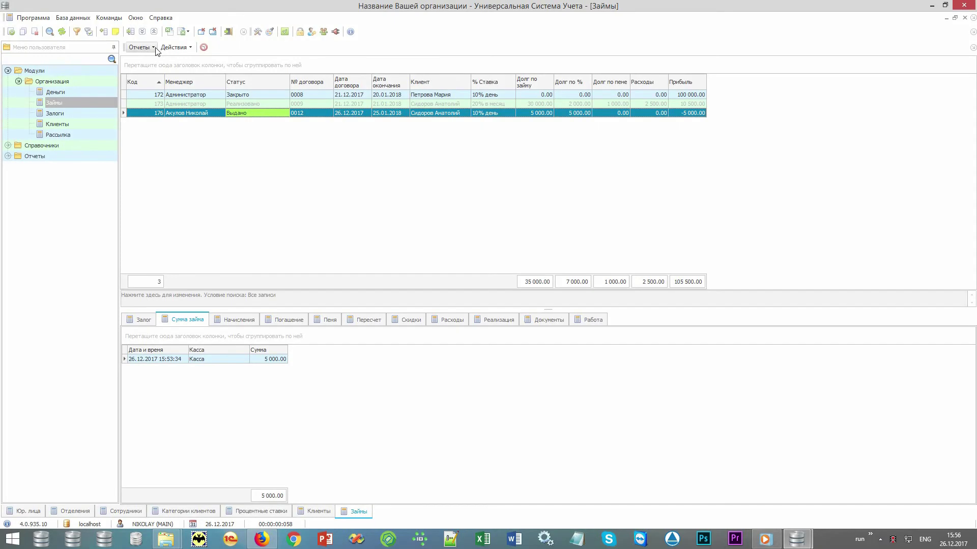
{"action": "left_click", "coordinate": [154, 47]}
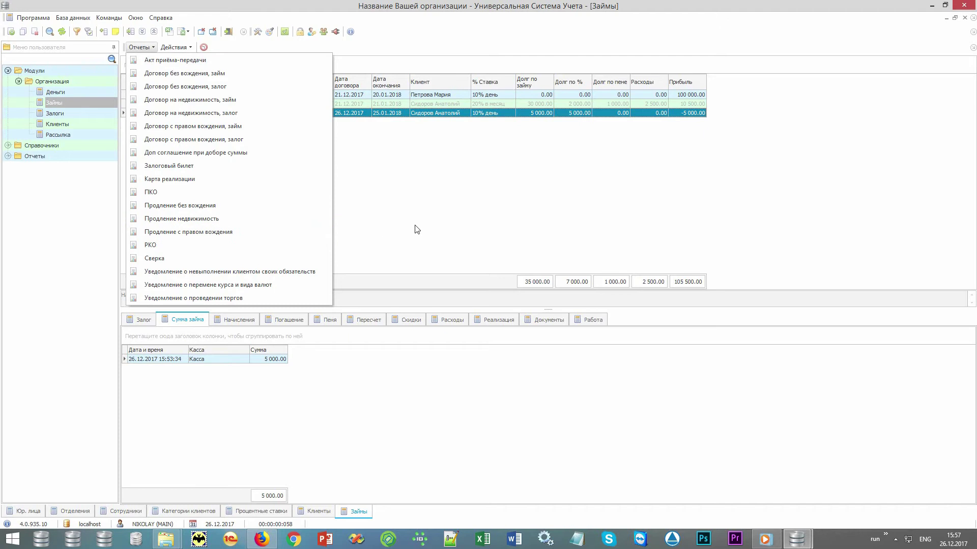
{"action": "left_click", "coordinate": [452, 232]}
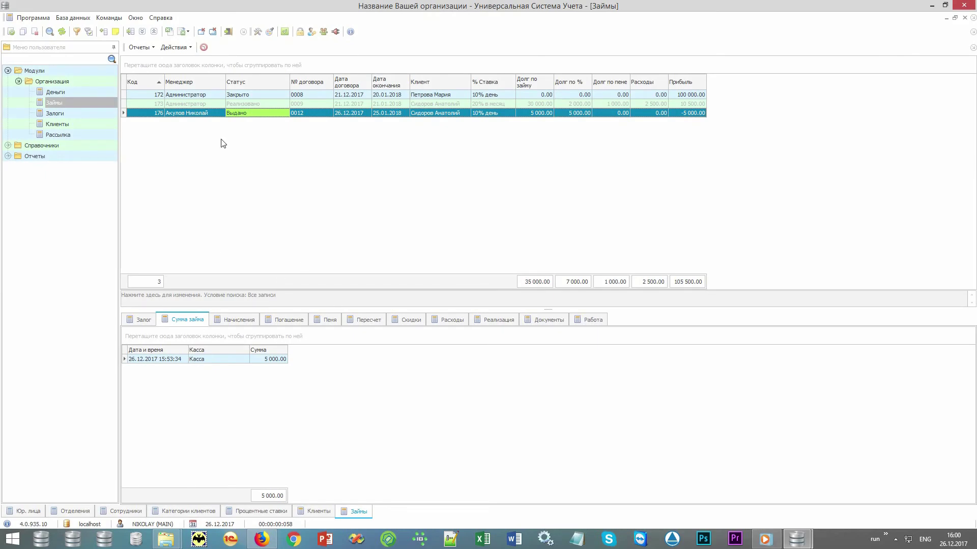
- Examine the Начисления, Погашение and Пеня records of the loan with status Реализовано
{"action": "left_click", "coordinate": [261, 104]}
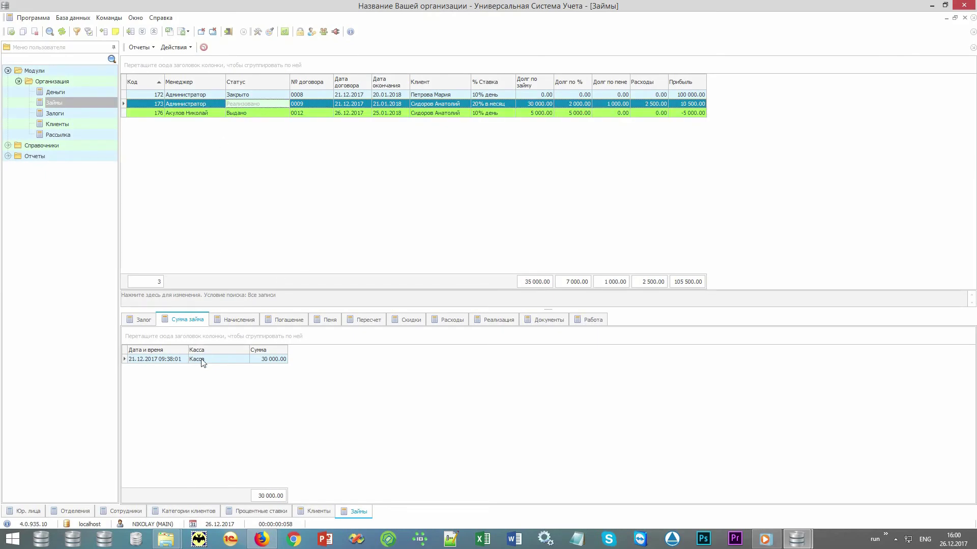
{"action": "left_click", "coordinate": [242, 323]}
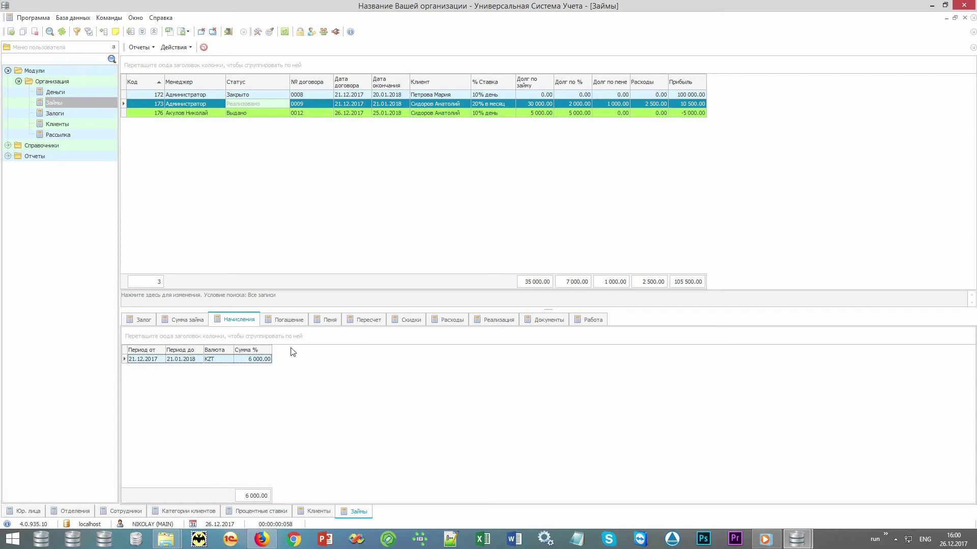
{"action": "left_click", "coordinate": [290, 320]}
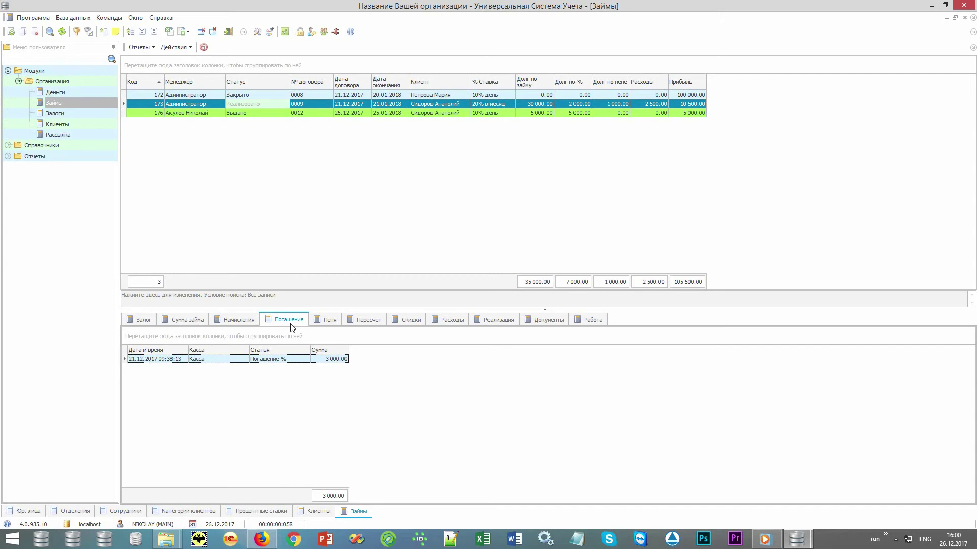
{"action": "left_click", "coordinate": [326, 325]}
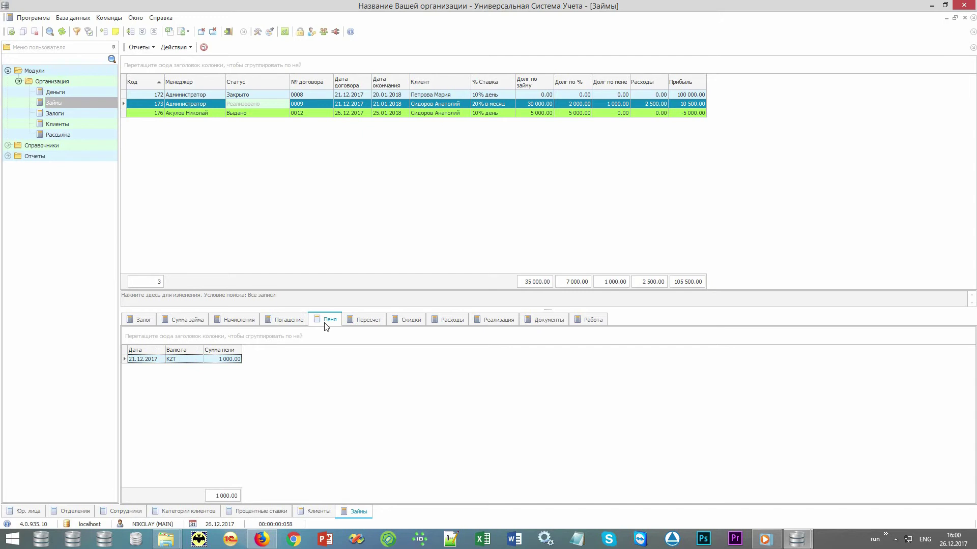
- Check the Реализовано loan's Пересчет and Скидки records, along with the loan actions such as Пересчитать по курсу
{"action": "left_click", "coordinate": [367, 323]}
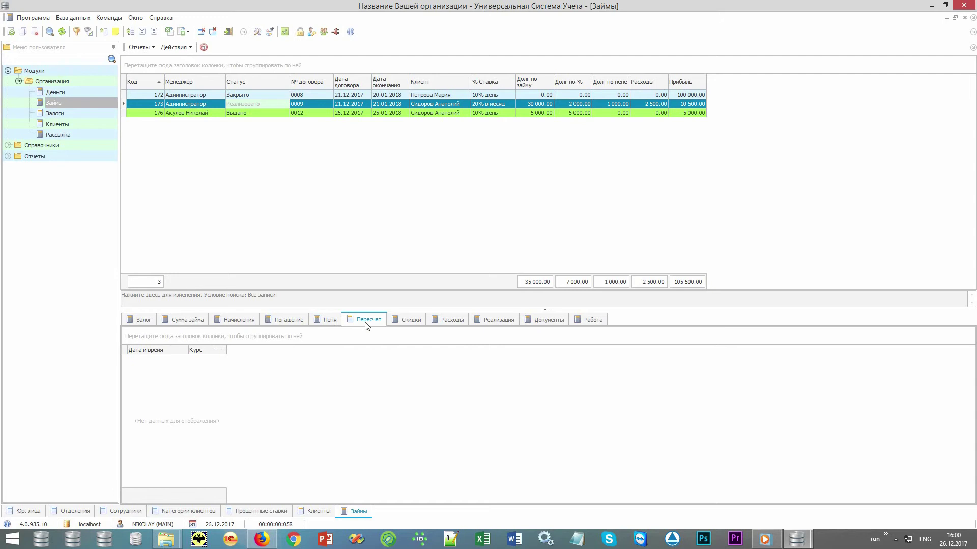
{"action": "left_click", "coordinate": [182, 47]}
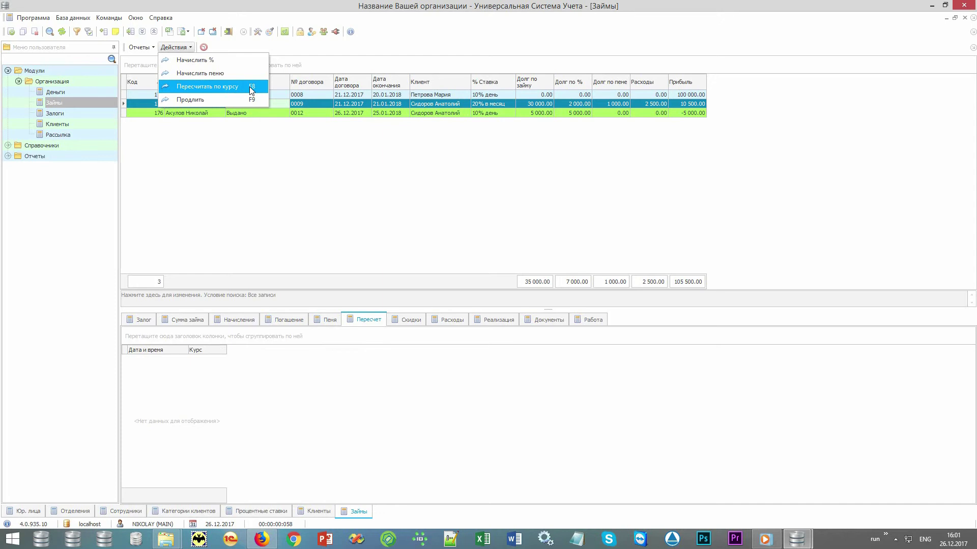
{"action": "left_click", "coordinate": [369, 380]}
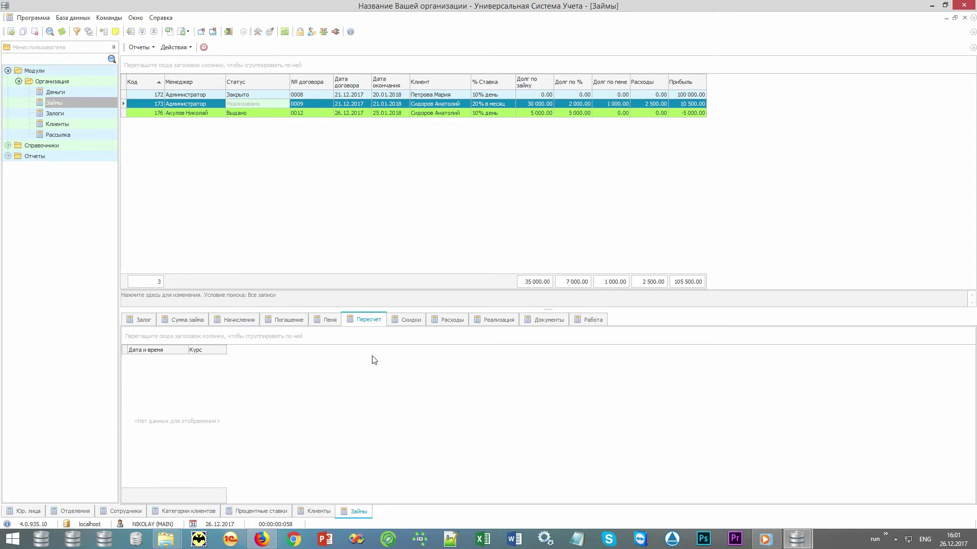
{"action": "left_click", "coordinate": [407, 320]}
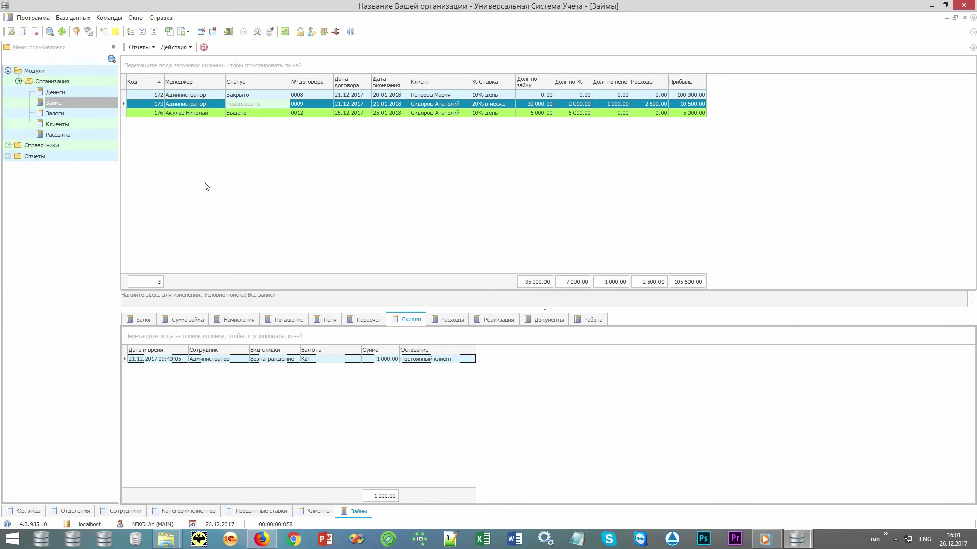
- Search the Деньги module from 01.12.2017 and inspect the Зарплата and Аренда expense records
{"action": "left_click", "coordinate": [84, 90]}
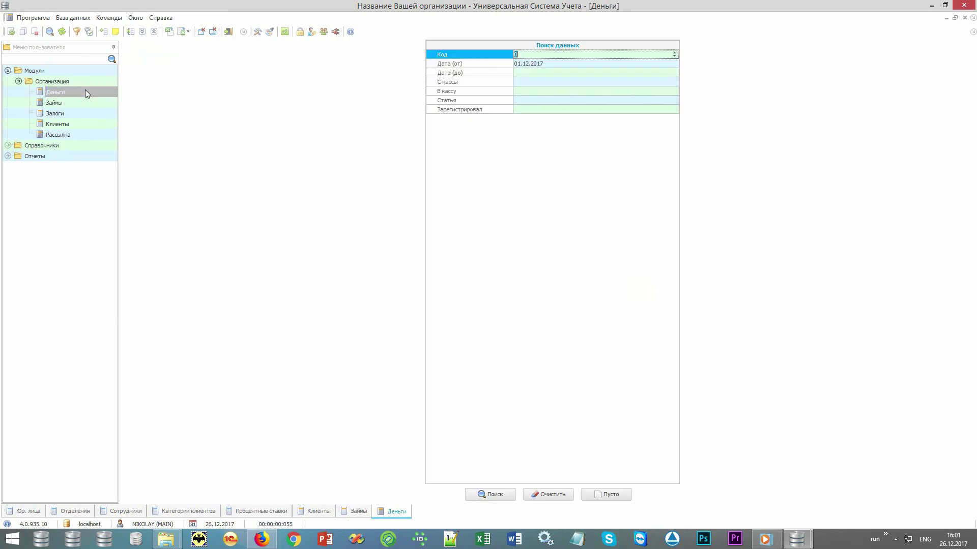
{"action": "left_click", "coordinate": [481, 495]}
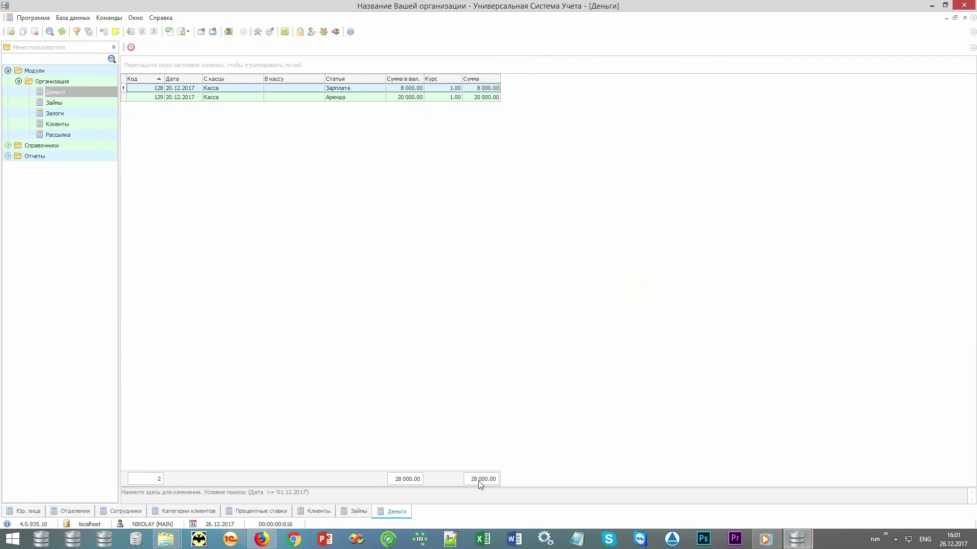
{"action": "left_click", "coordinate": [360, 88]}
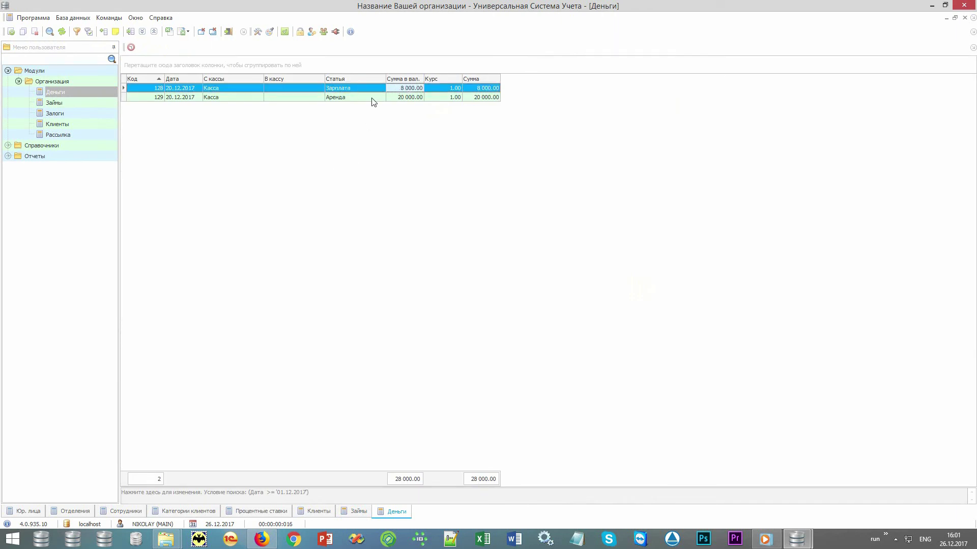
{"action": "left_click", "coordinate": [381, 97]}
{"action": "left_click", "coordinate": [398, 97]}
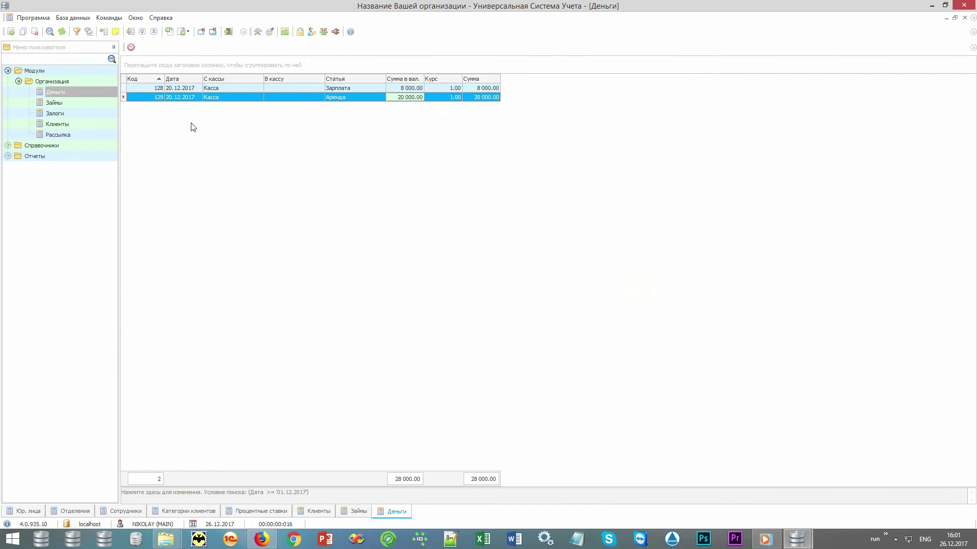
- Expand the Отчеты group and generate the Рассылка report from its Рассылка folder
{"action": "left_click", "coordinate": [89, 93]}
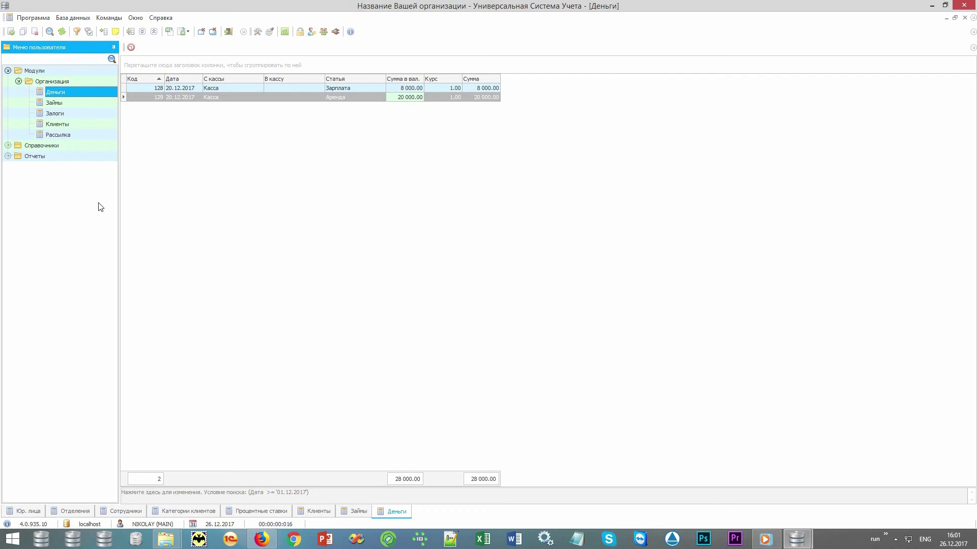
{"action": "left_click", "coordinate": [66, 135]}
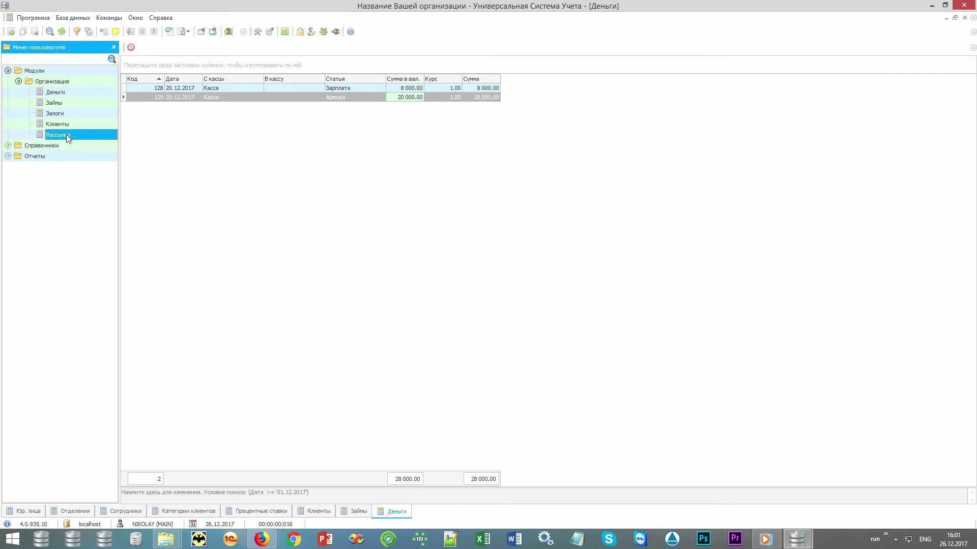
{"action": "double_click", "coordinate": [37, 157]}
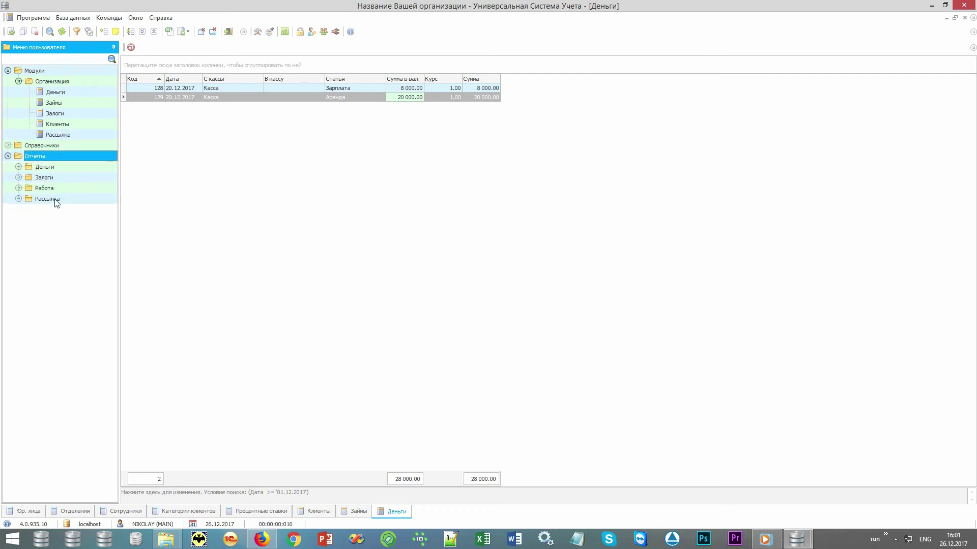
{"action": "double_click", "coordinate": [56, 199]}
{"action": "double_click", "coordinate": [71, 211]}
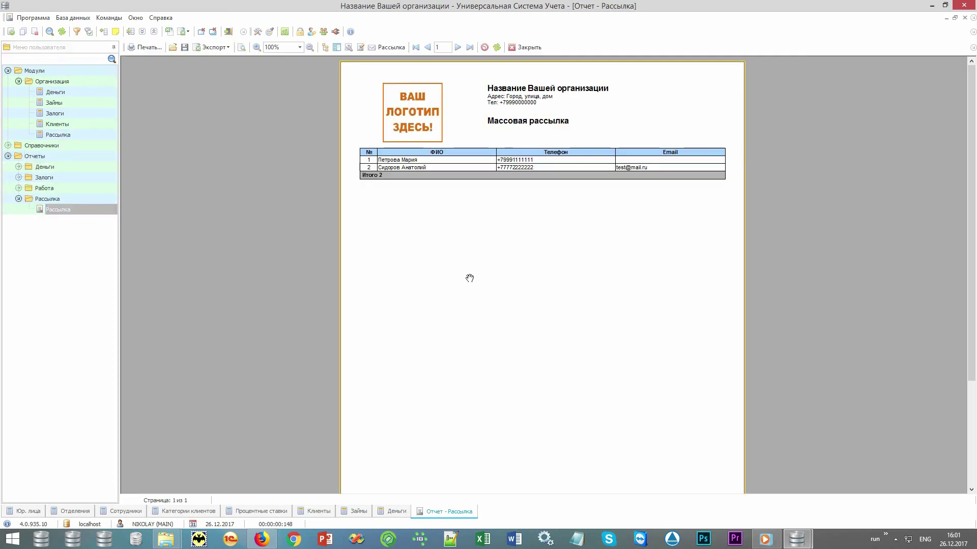
- Review the Email, SMS, voice call and Viber channels for a mailing from the Рассылка report, then cancel its creation
{"action": "left_click", "coordinate": [394, 48]}
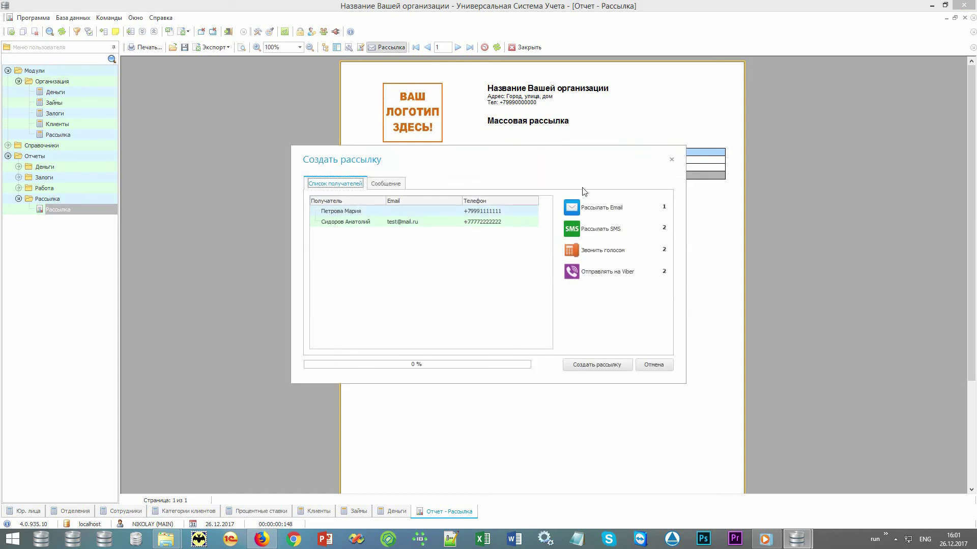
{"action": "left_click", "coordinate": [575, 214]}
{"action": "left_click", "coordinate": [572, 232]}
{"action": "left_click", "coordinate": [570, 275]}
{"action": "left_click", "coordinate": [577, 250]}
{"action": "left_click", "coordinate": [654, 366]}
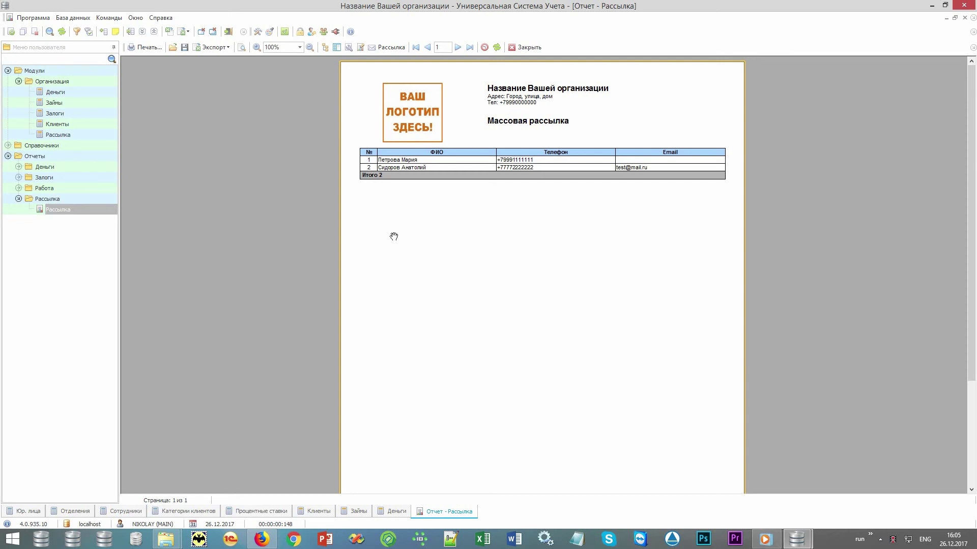
- Expand the Деньги report group and generate the Остатки report for 01.12.2017 to 31.12.2017
{"action": "left_click", "coordinate": [35, 156]}
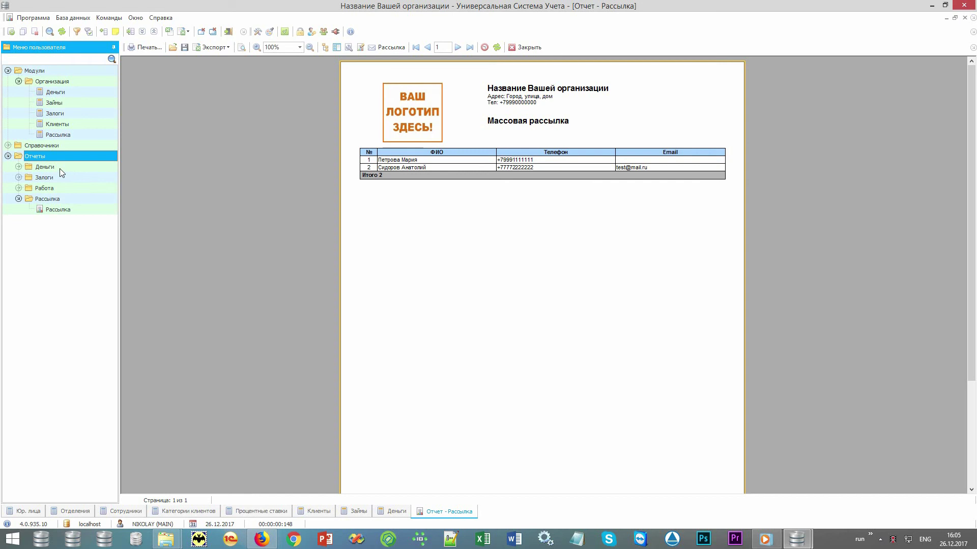
{"action": "double_click", "coordinate": [59, 169]}
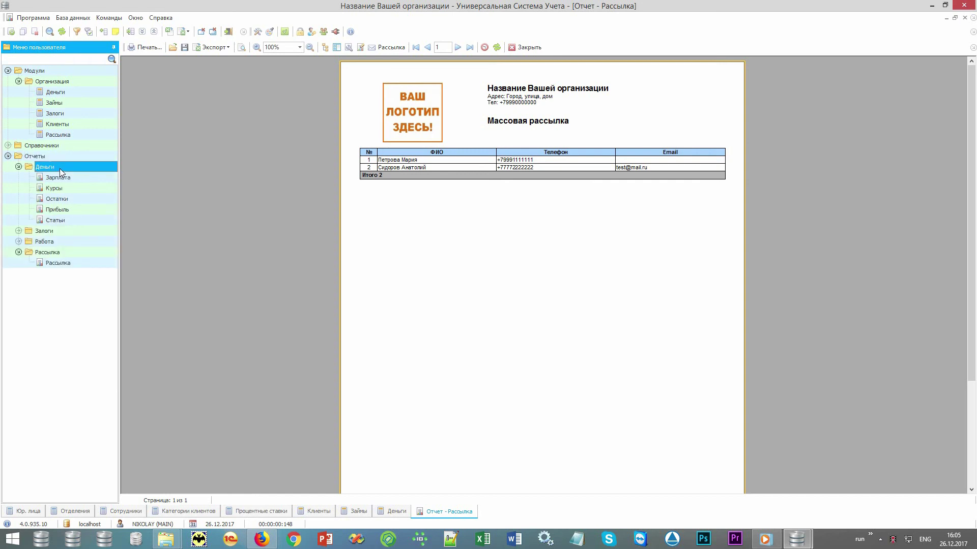
{"action": "double_click", "coordinate": [56, 199]}
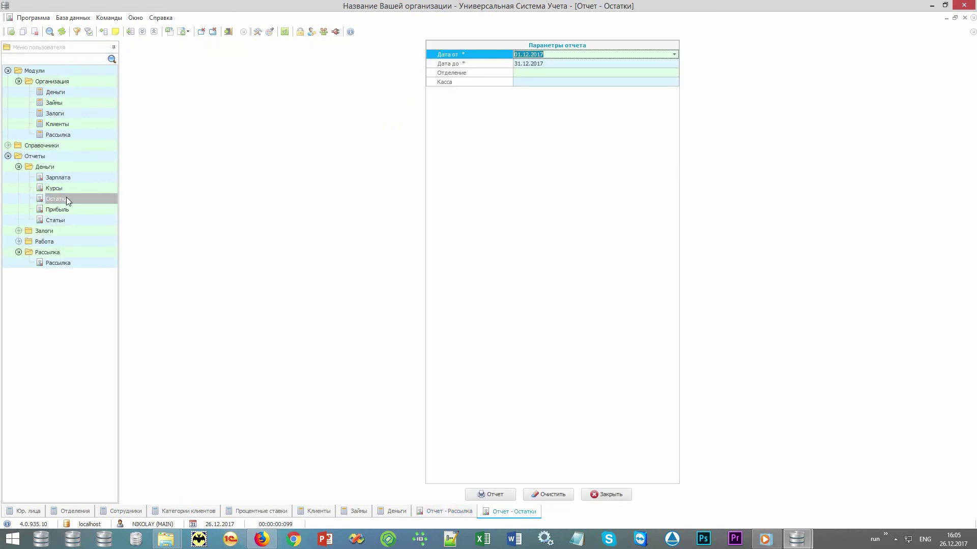
{"action": "key", "text": "Return"}
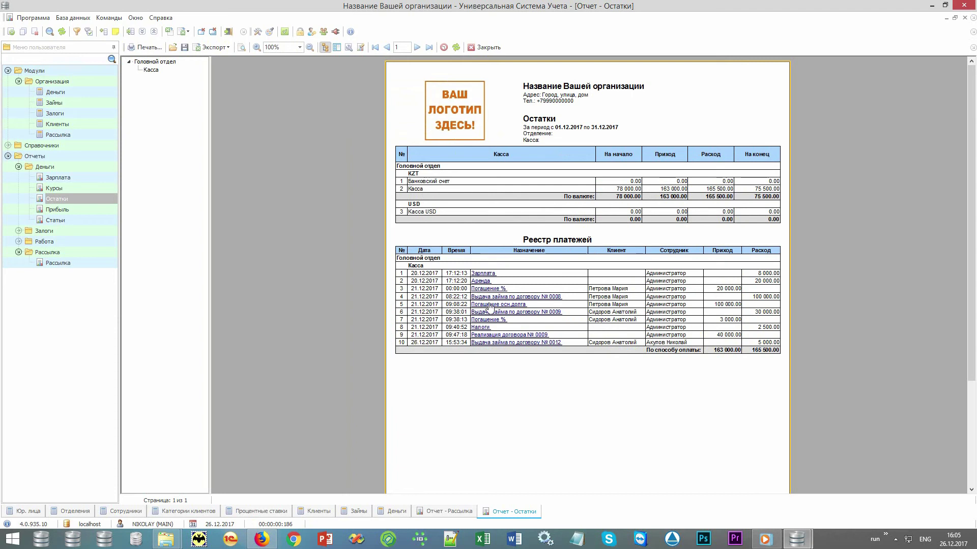
- Generate the Статьи and Прибыль reports for the period 01.02.2017 to 31.12.2017
{"action": "double_click", "coordinate": [100, 221]}
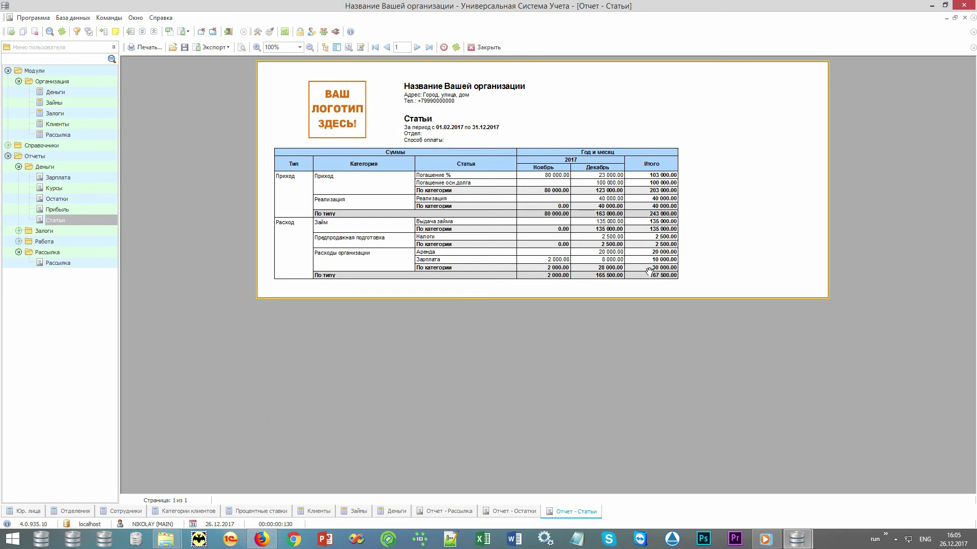
{"action": "left_click", "coordinate": [57, 209]}
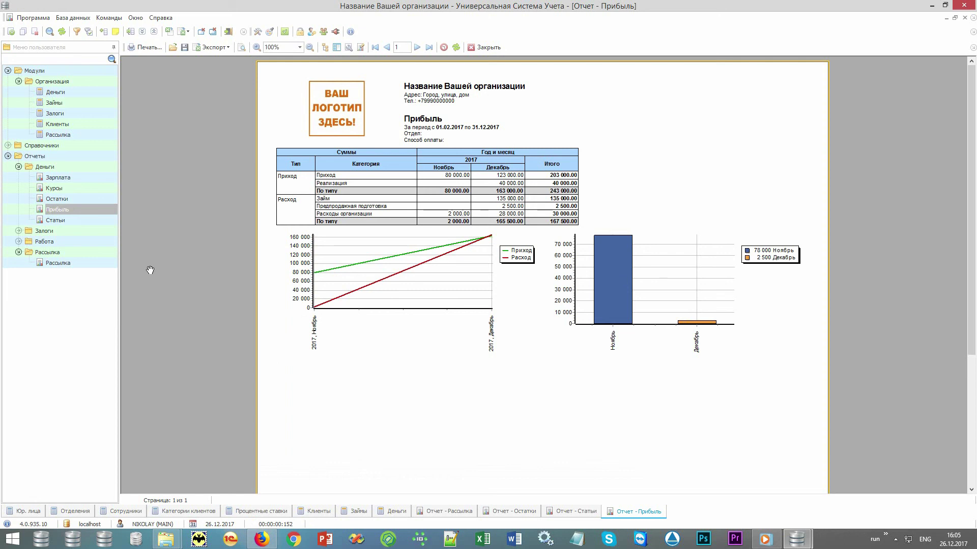
- Generate the Зарплата report for 01.01.2017 to 31.12.2017 and the Курсы report for 21.12.2017
{"action": "double_click", "coordinate": [73, 176]}
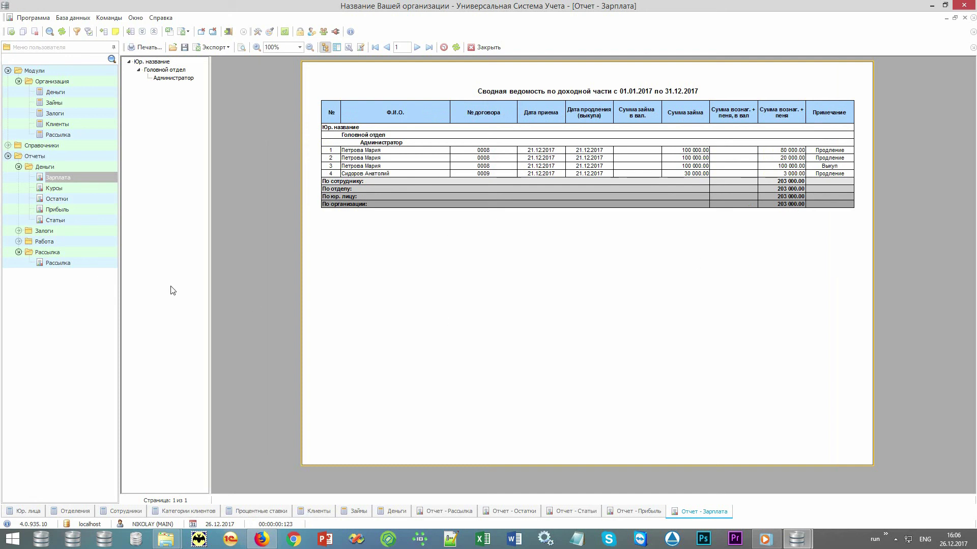
{"action": "left_click", "coordinate": [60, 189]}
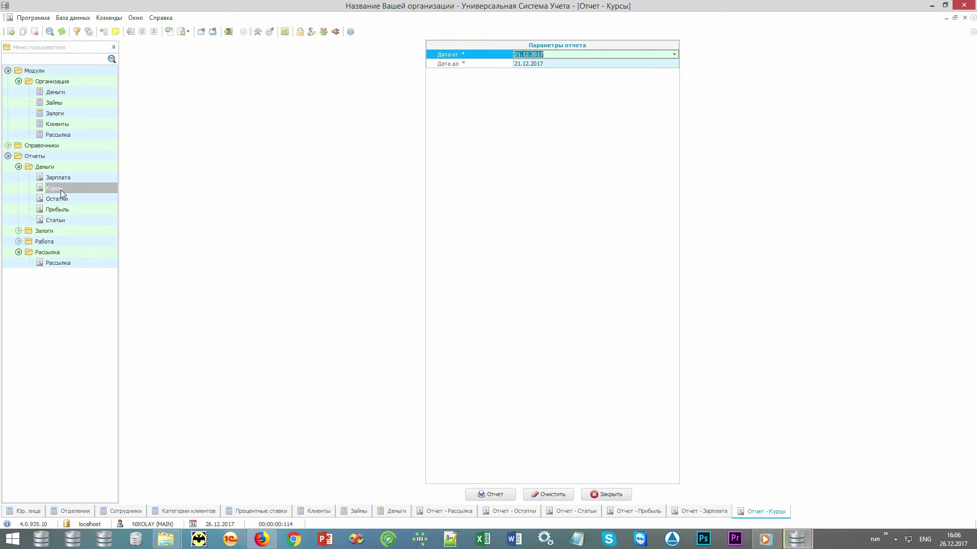
{"action": "key", "text": "Return"}
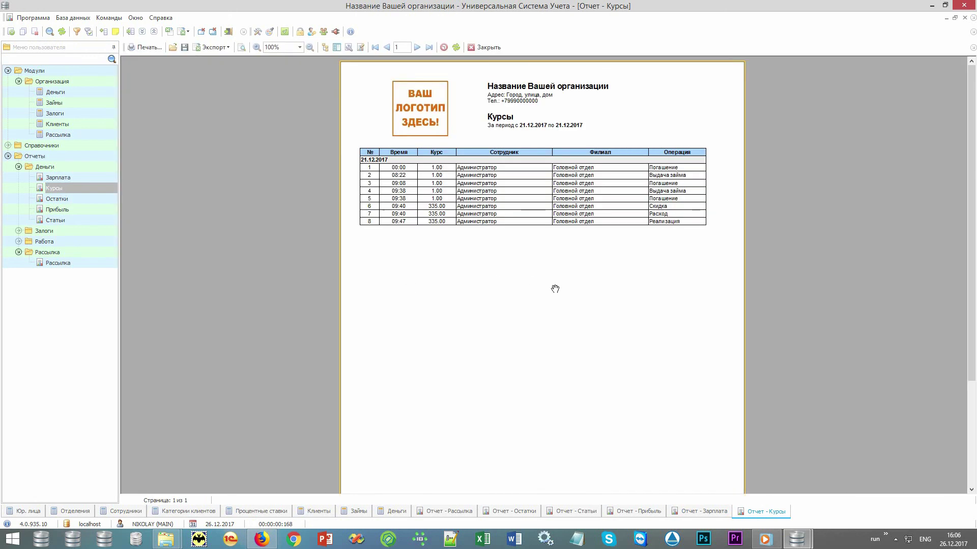